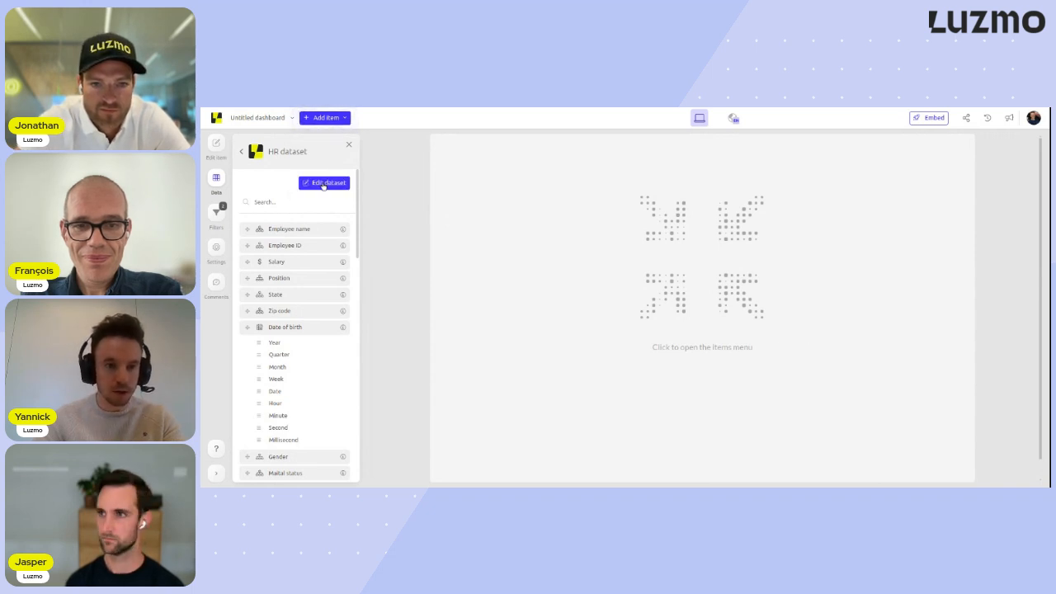
- Start a new formula in the HR dataset and name it "Average salary per employee"
{"action": "left_click", "coordinate": [324, 183]}
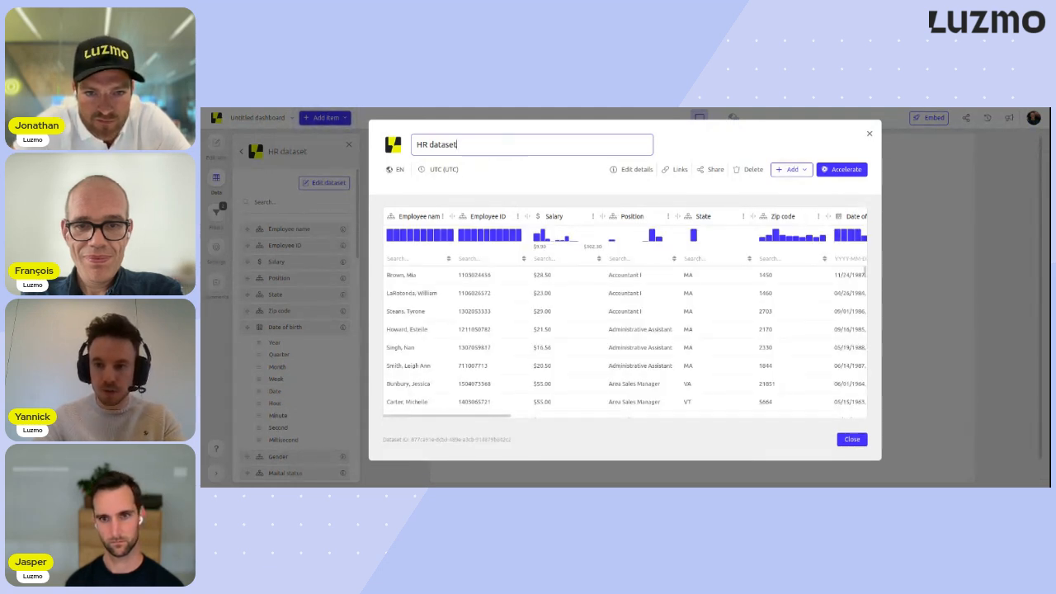
{"action": "key", "text": "Escape"}
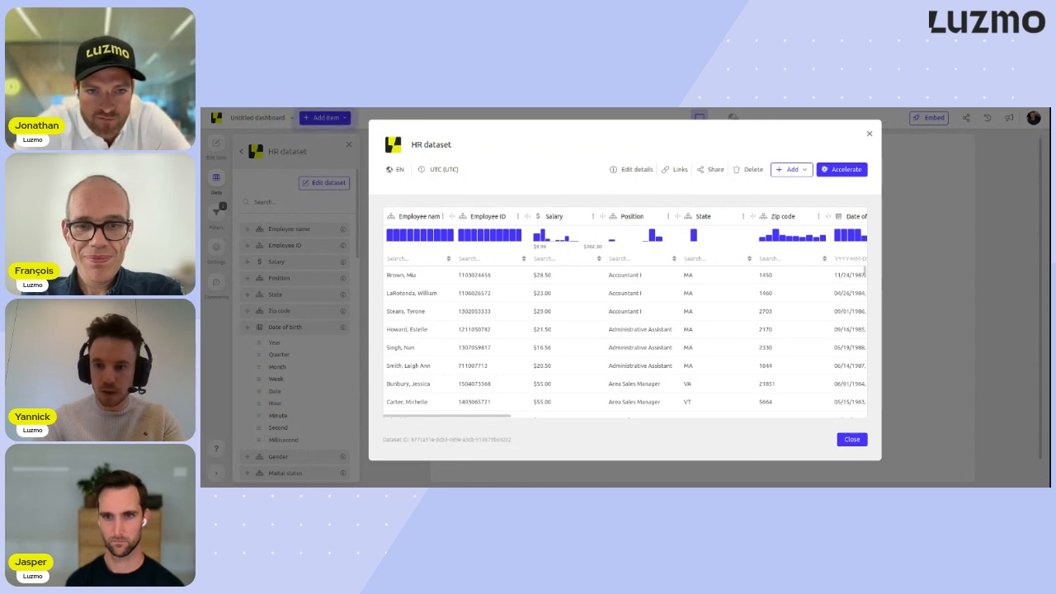
{"action": "left_click", "coordinate": [801, 172]}
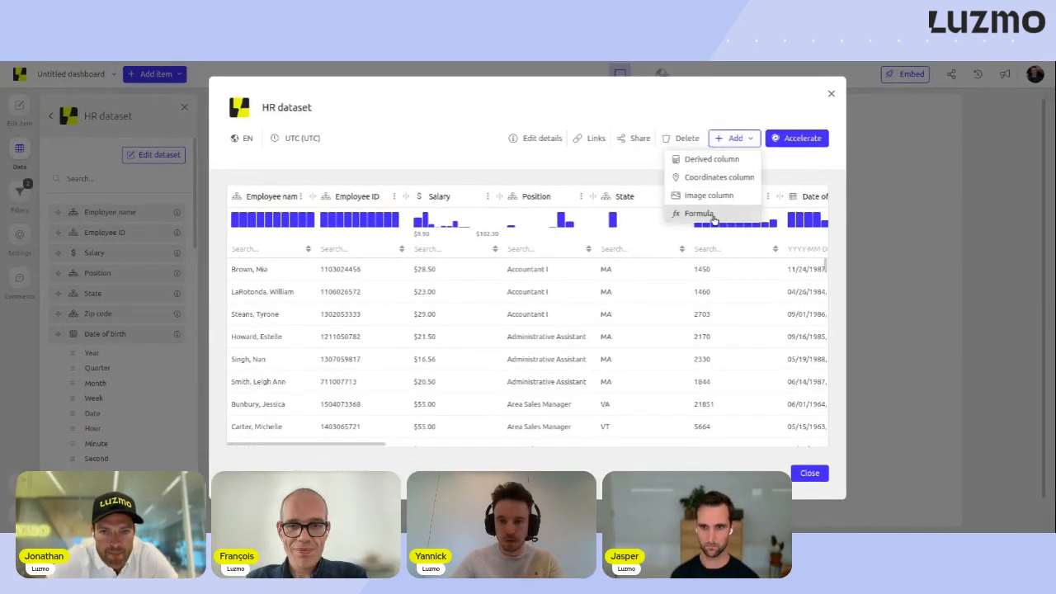
{"action": "left_click", "coordinate": [721, 217]}
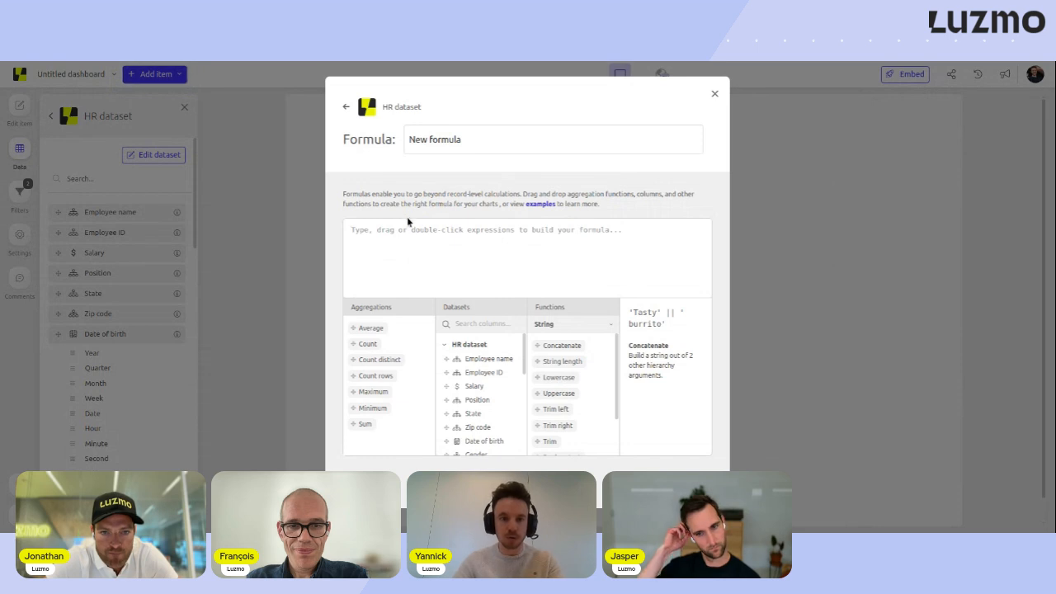
{"action": "left_click", "coordinate": [490, 137]}
{"action": "key", "text": "ctrl+a"}
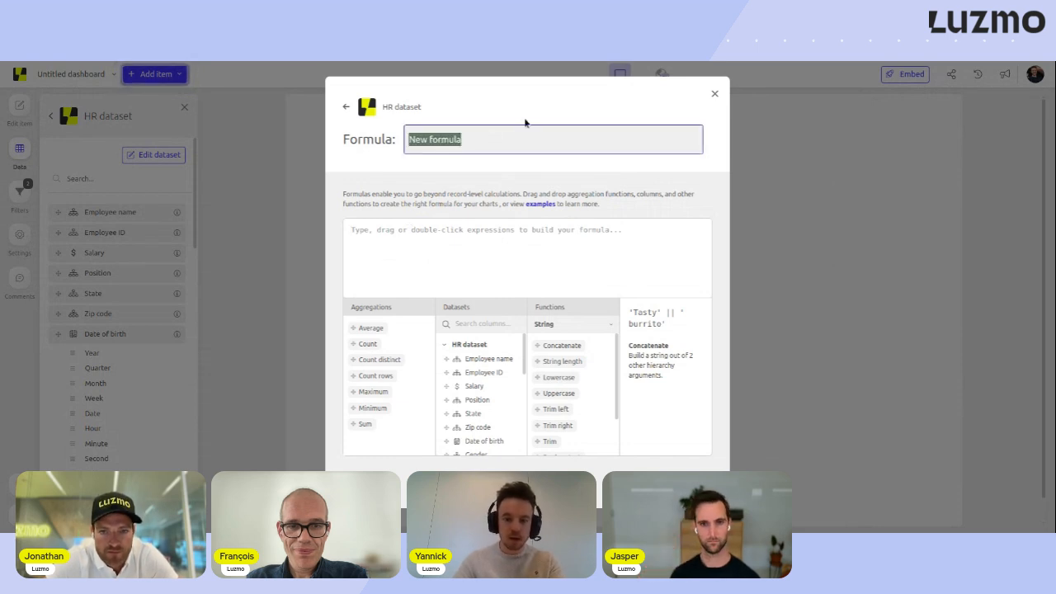
{"action": "type", "text": "Average sa"}
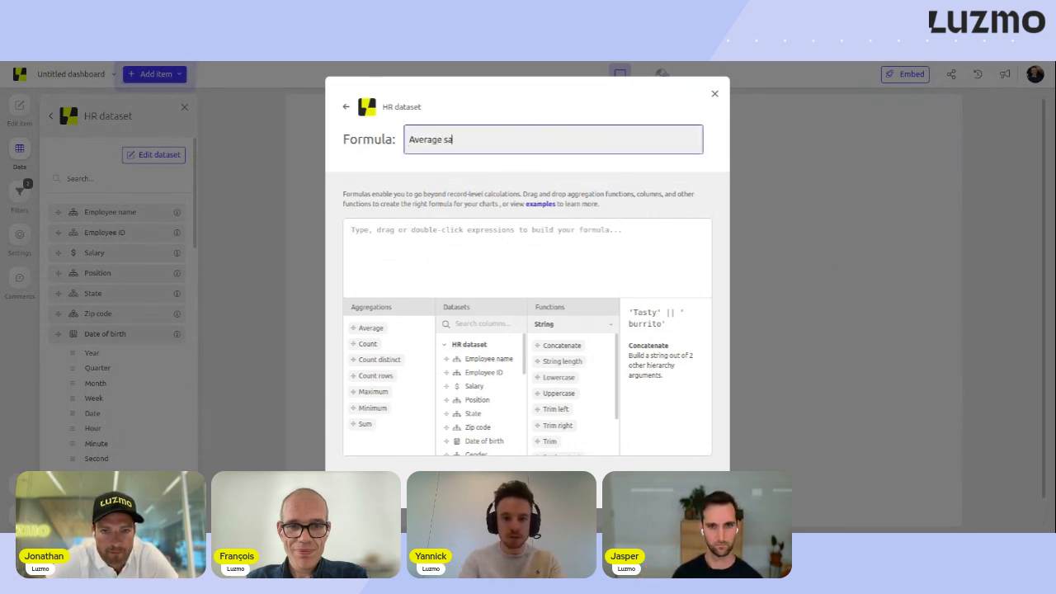
{"action": "type", "text": "lary per emplo"}
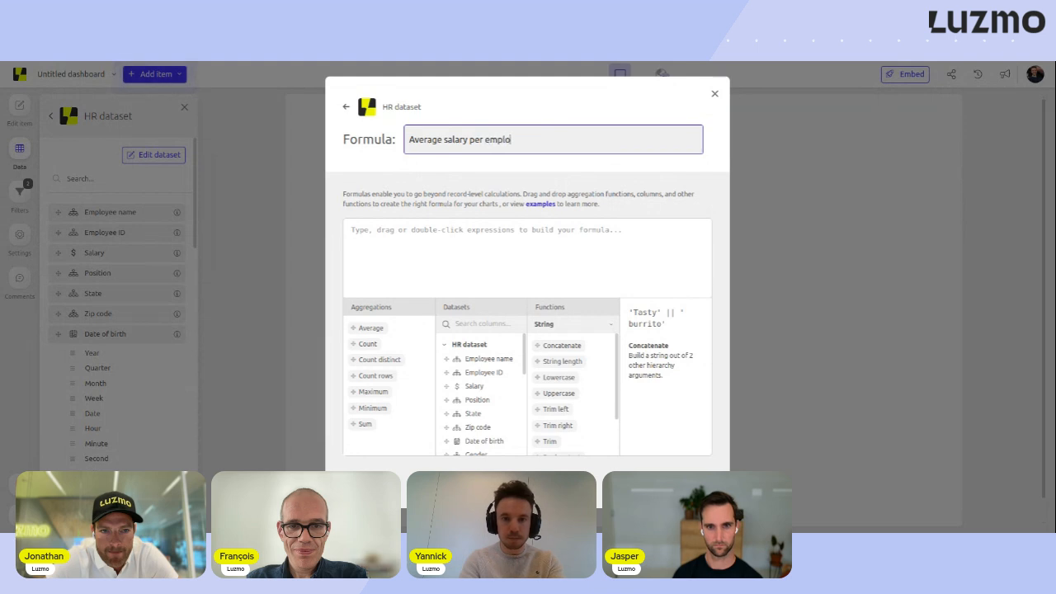
{"action": "type", "text": "yee"}
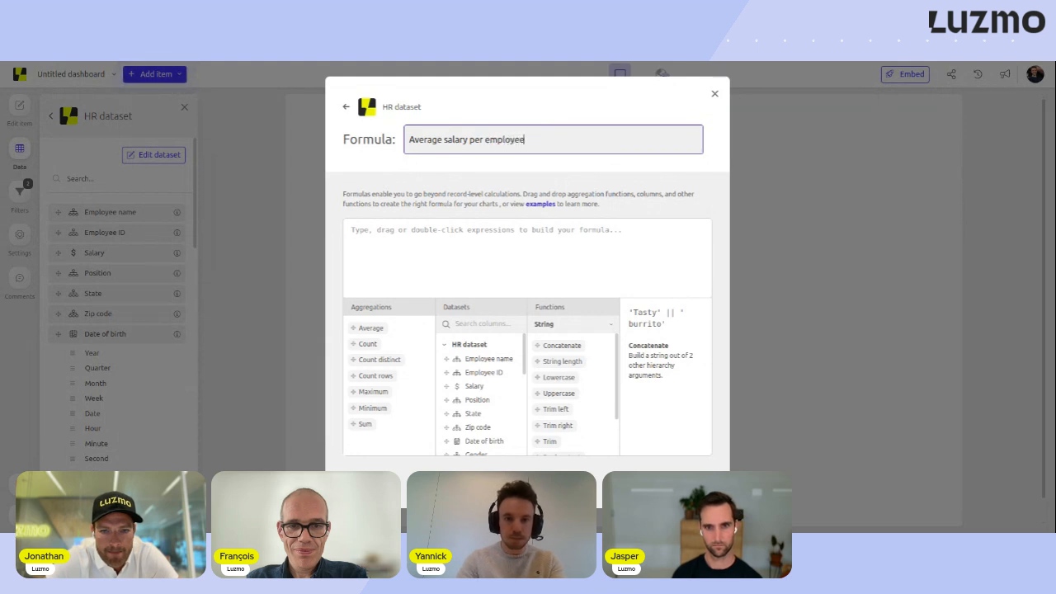
- Define the formula as the average of the Salary column, save it and close the dataset editor
{"action": "double_click", "coordinate": [388, 329]}
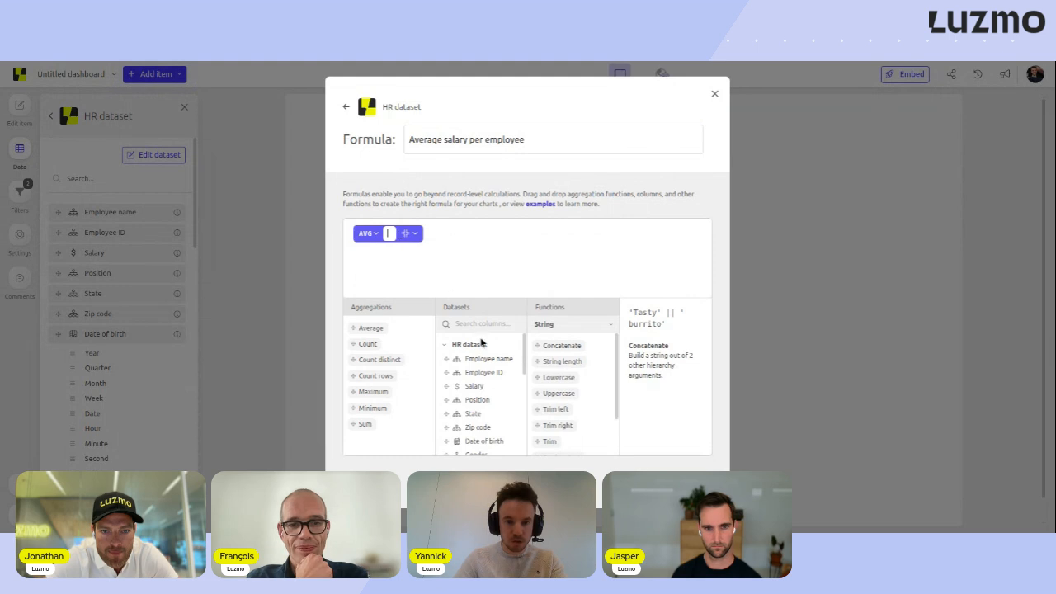
{"action": "type", "text": "sala"}
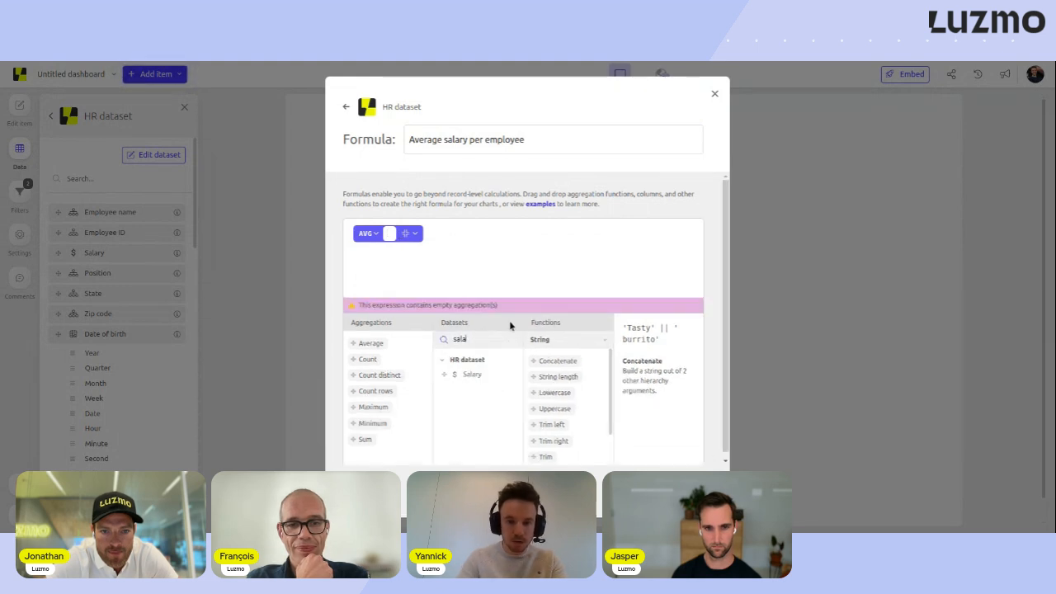
{"action": "left_click_drag", "start_coordinate": [480, 375], "coordinate": [400, 233]}
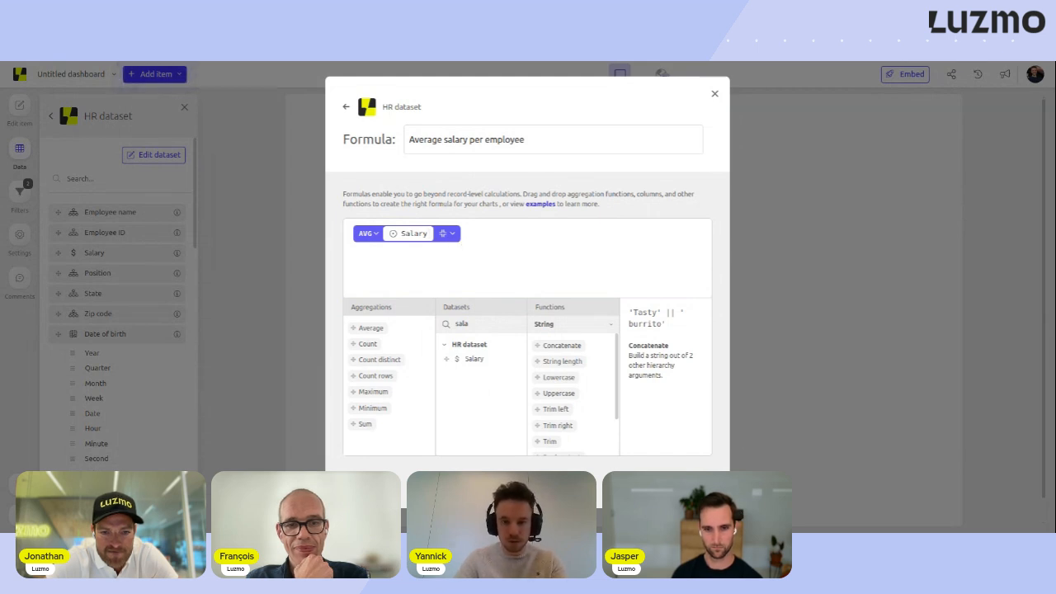
{"action": "left_click", "coordinate": [693, 482]}
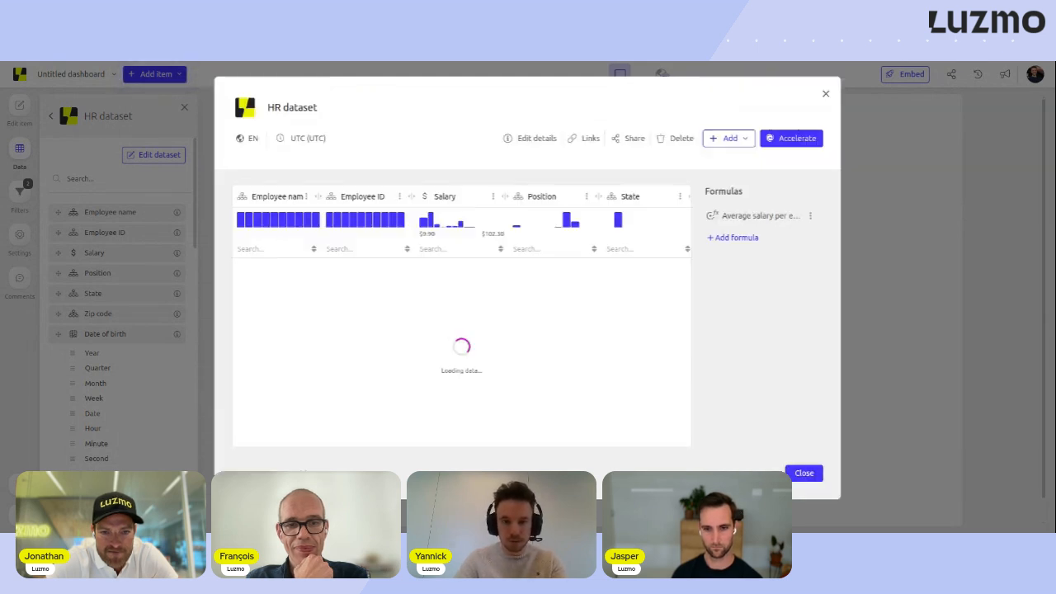
{"action": "left_click", "coordinate": [800, 474]}
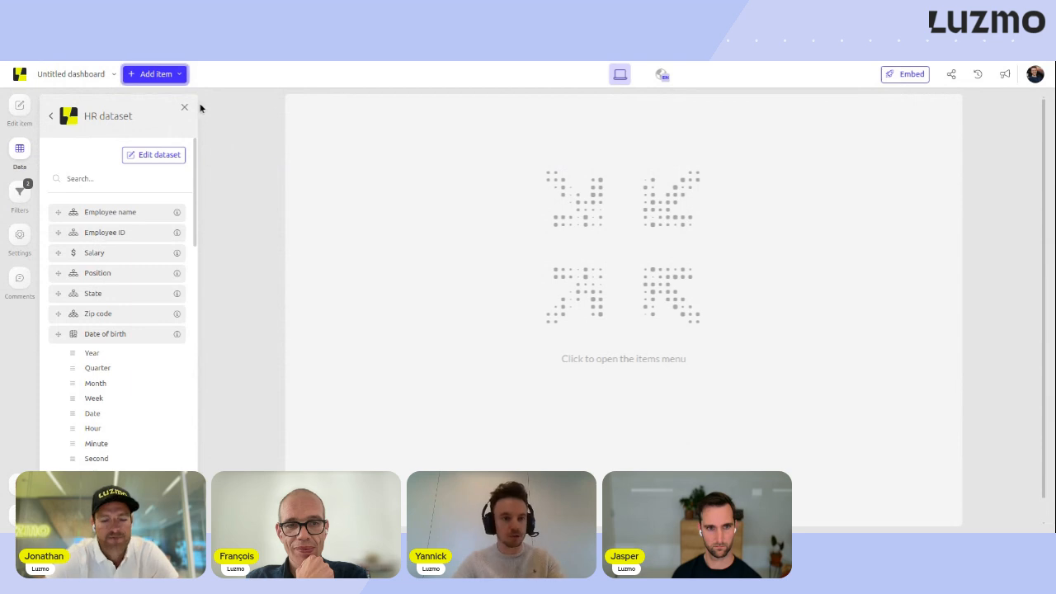
- Add a bar chart to the empty dashboard canvas and assign the Department column as its category
{"action": "left_click", "coordinate": [155, 74]}
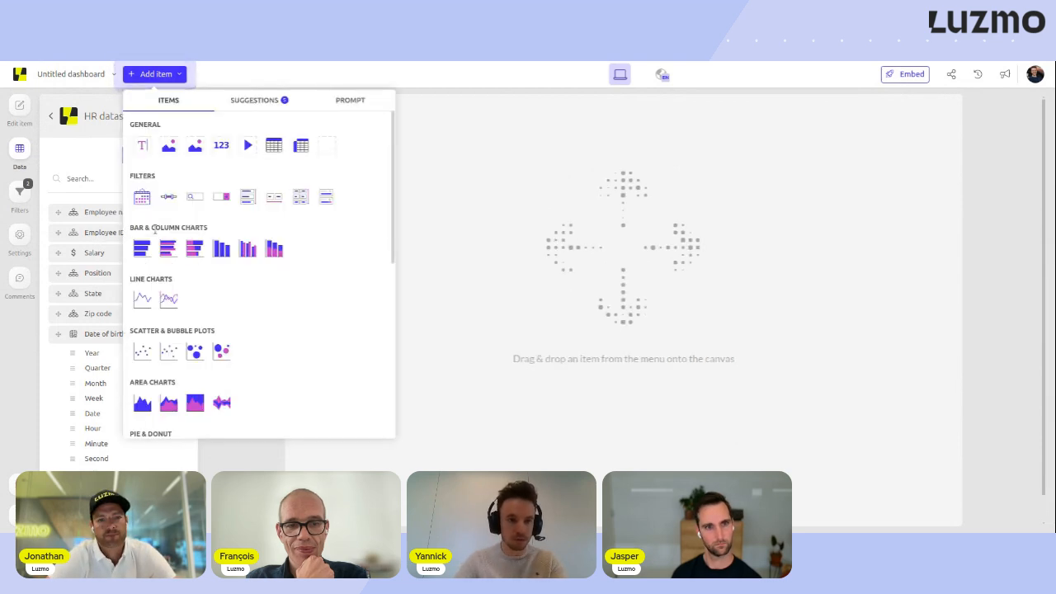
{"action": "left_click_drag", "start_coordinate": [141, 248], "coordinate": [326, 147]}
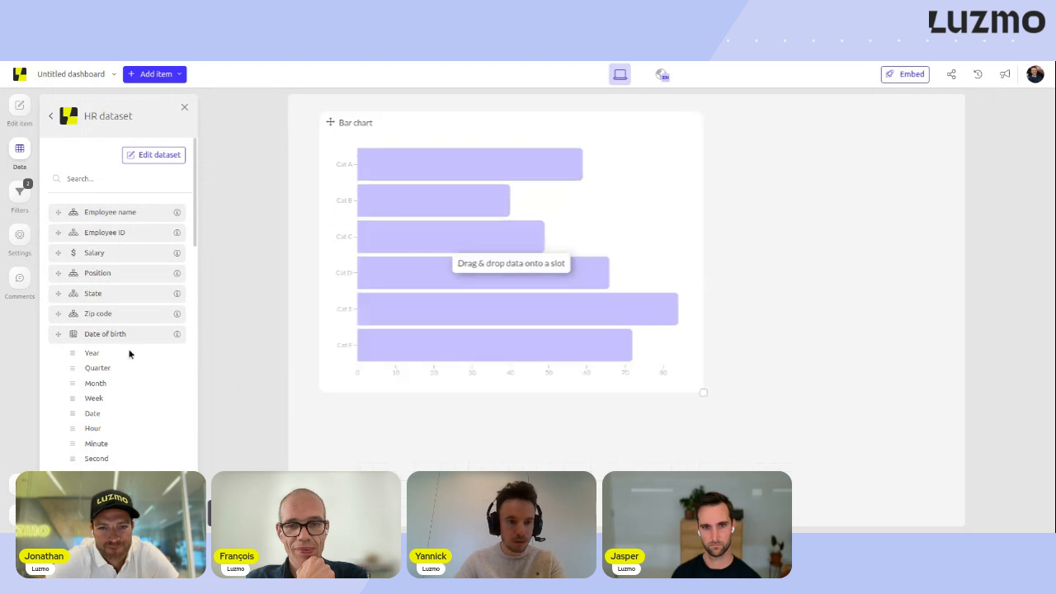
{"action": "scroll", "coordinate": [129, 355], "scroll_direction": "down", "scroll_amount": 5}
{"action": "scroll", "coordinate": [132, 357], "scroll_direction": "up", "scroll_amount": 10}
{"action": "left_click", "coordinate": [146, 178]}
{"action": "type", "text": "dep"}
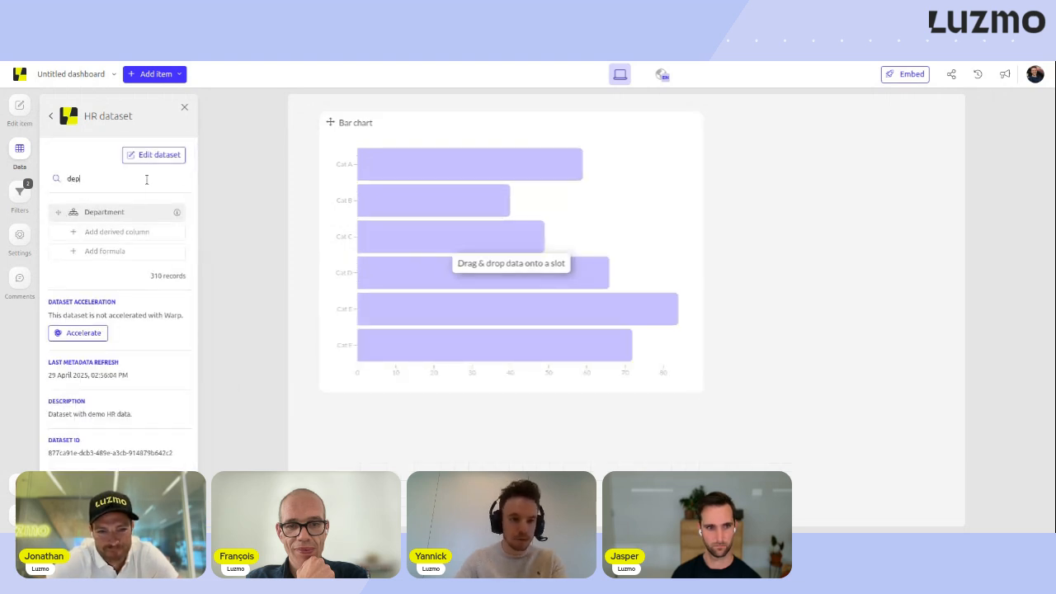
{"action": "left_click_drag", "start_coordinate": [146, 208], "coordinate": [336, 248]}
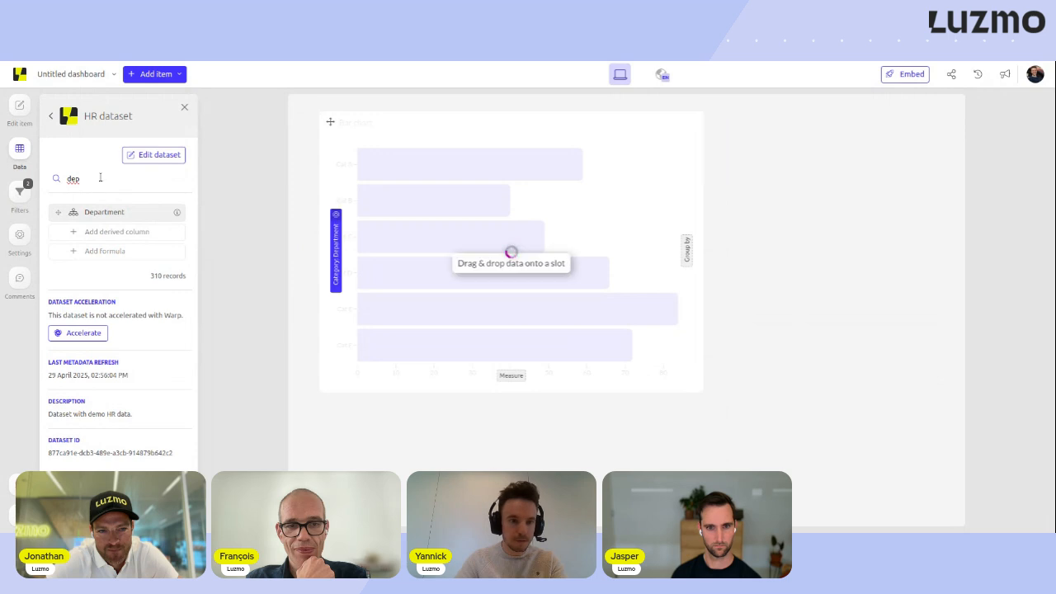
- Find the "Average salary per employee" formula in the HR dataset and assign it as the bar chart's measure
{"action": "double_click", "coordinate": [100, 178]}
{"action": "type", "text": "av"}
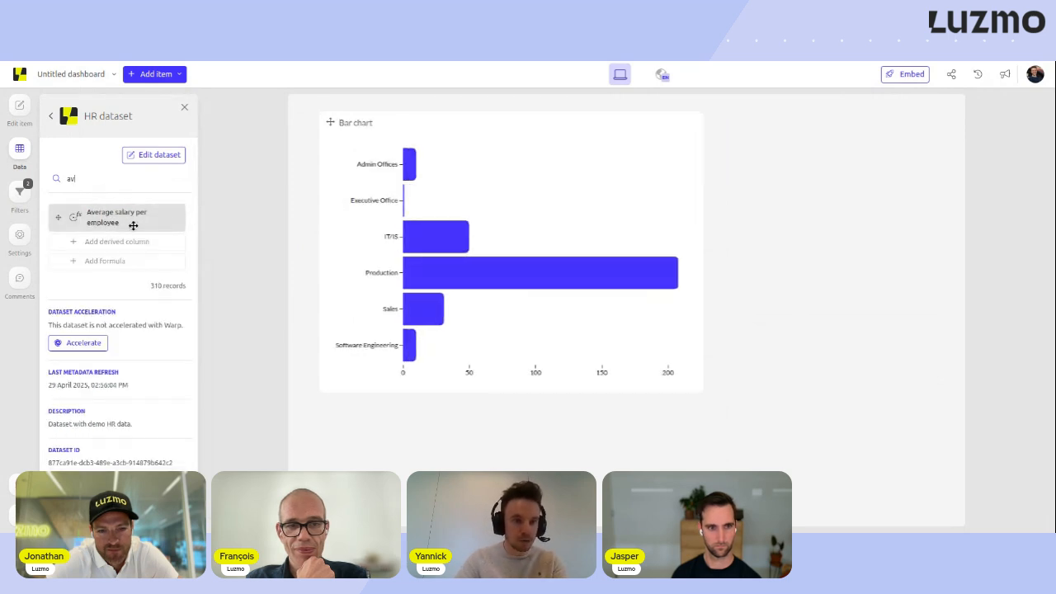
{"action": "left_click_drag", "start_coordinate": [125, 219], "coordinate": [510, 374]}
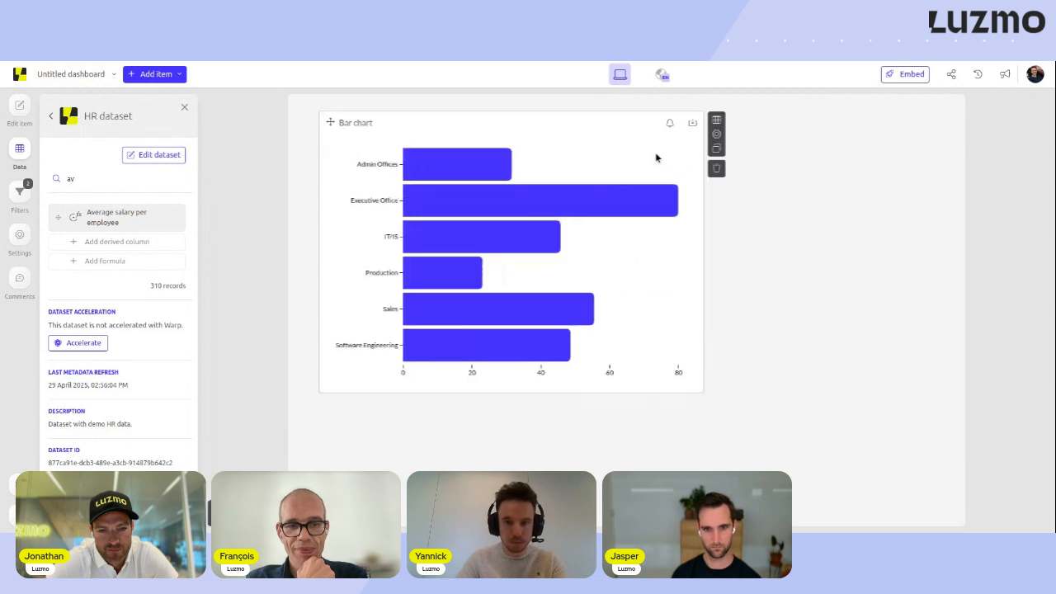
- Turn on value labels for the bars in the bar chart's settings and deselect the chart
{"action": "left_click", "coordinate": [716, 134]}
{"action": "left_click", "coordinate": [168, 199]}
{"action": "left_click", "coordinate": [151, 229]}
{"action": "left_click", "coordinate": [17, 153]}
{"action": "left_click", "coordinate": [107, 191]}
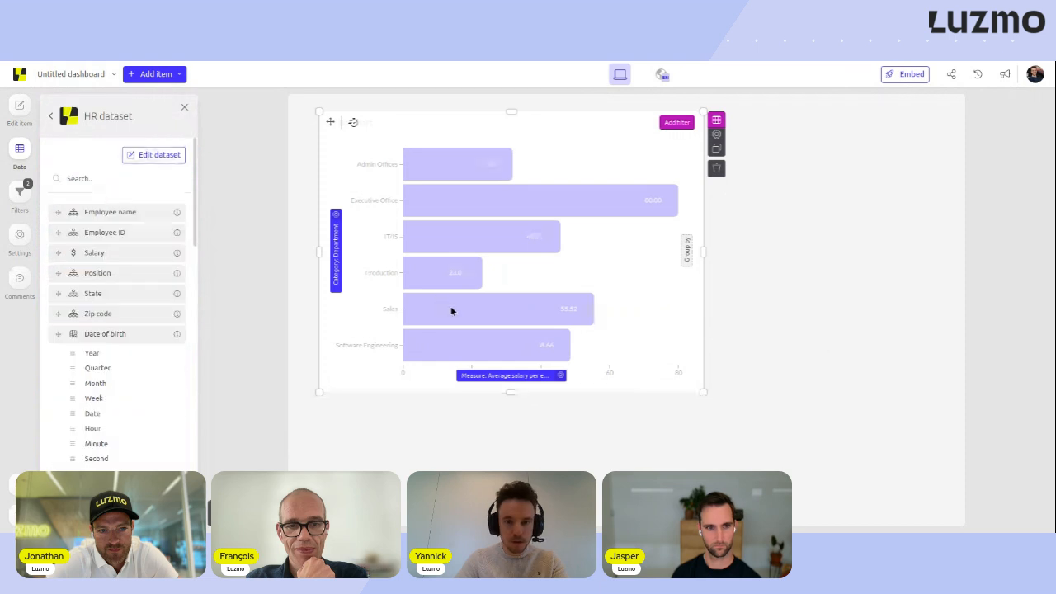
{"action": "left_click", "coordinate": [288, 316]}
{"action": "mouse_move", "coordinate": [405, 343]}
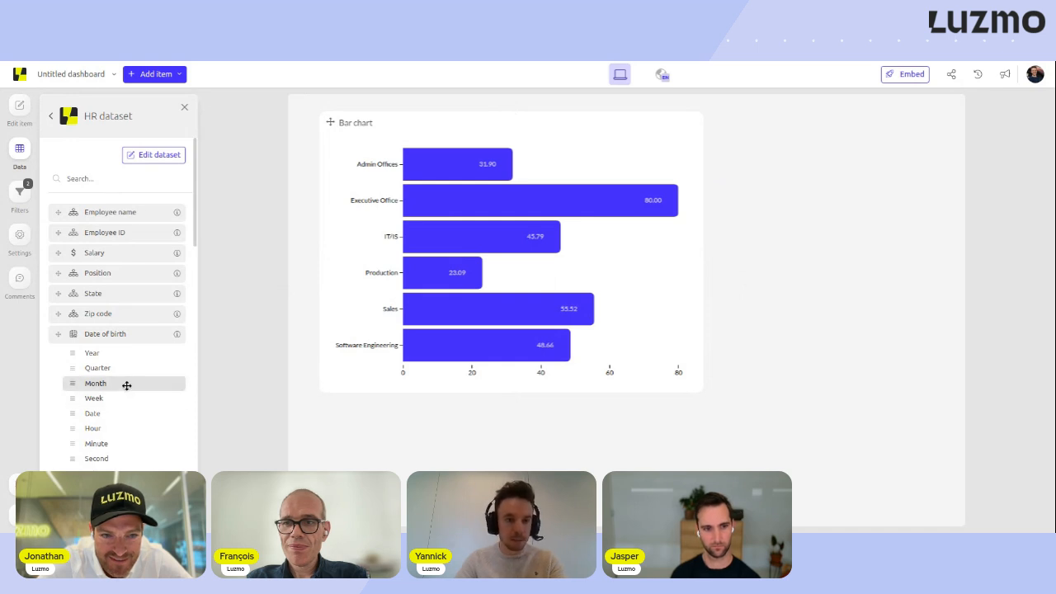
- Replace the bar chart's category with the Year level of Date of hire
{"action": "scroll", "coordinate": [126, 384], "scroll_direction": "down", "scroll_amount": 1}
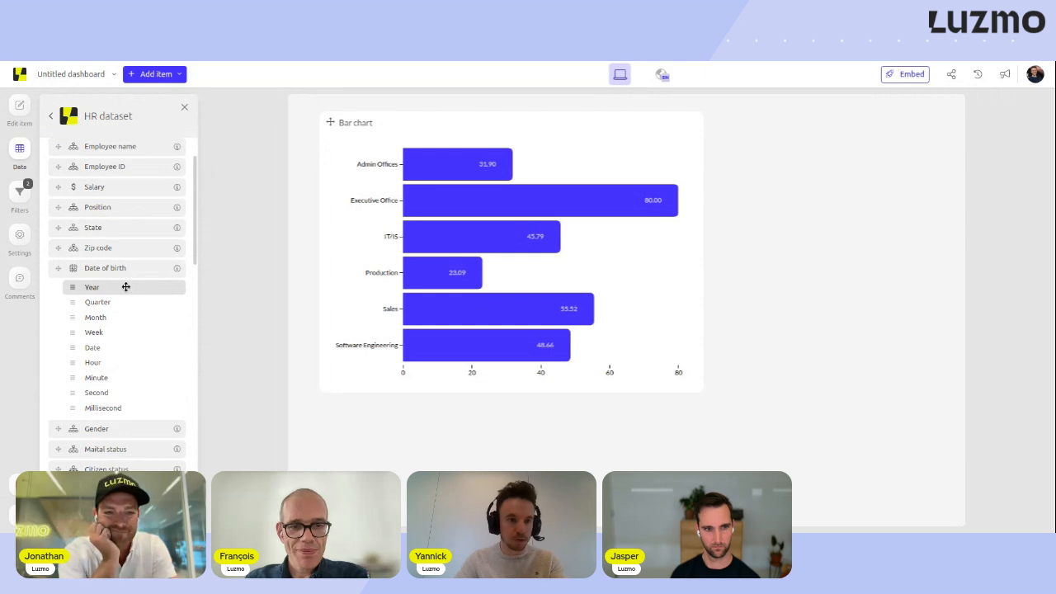
{"action": "scroll", "coordinate": [126, 289], "scroll_direction": "down", "scroll_amount": 4}
{"action": "left_click_drag", "start_coordinate": [123, 245], "coordinate": [334, 253]}
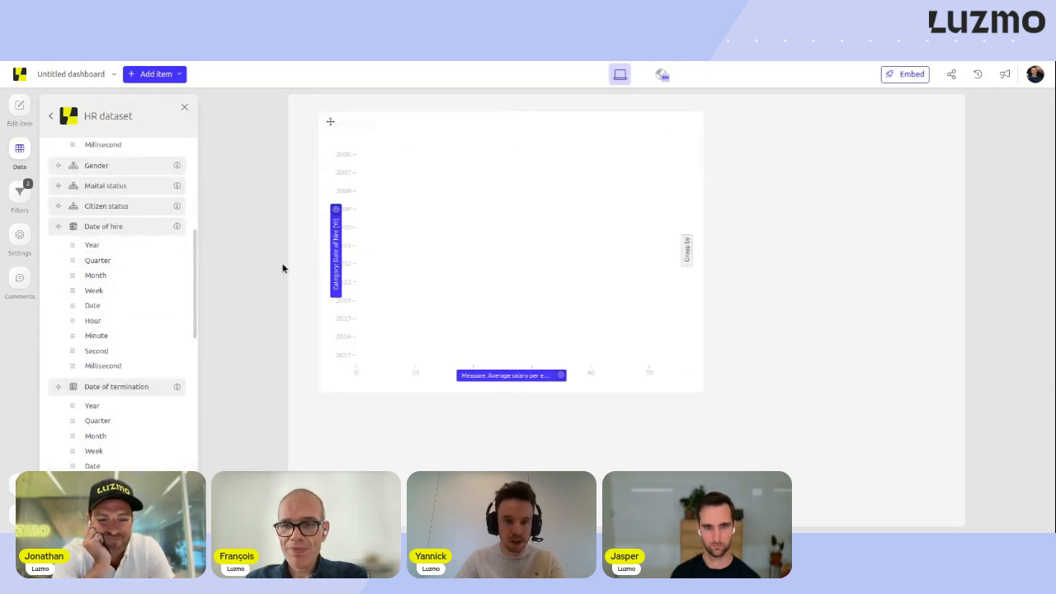
- Make the bar chart taller and shift it slightly left against the edge of the canvas
{"action": "left_click_drag", "start_coordinate": [703, 391], "coordinate": [707, 446]}
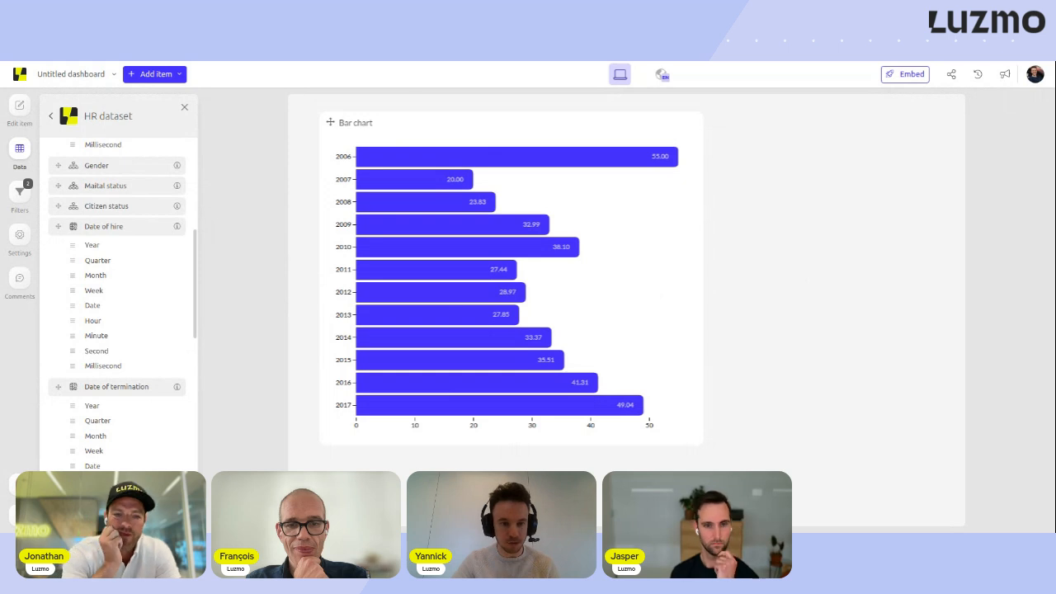
{"action": "left_click_drag", "start_coordinate": [367, 123], "coordinate": [352, 122]}
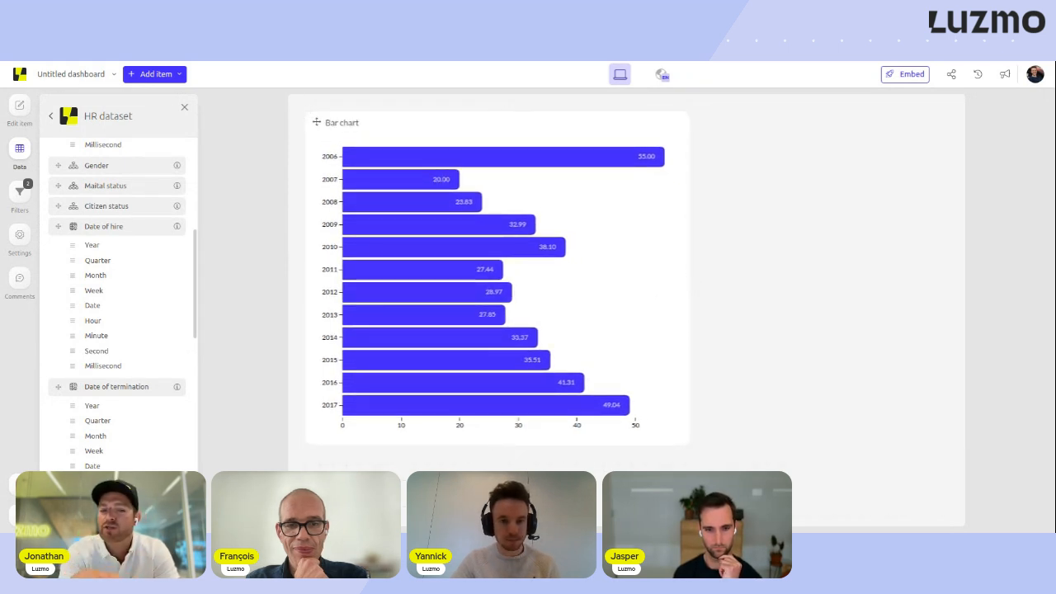
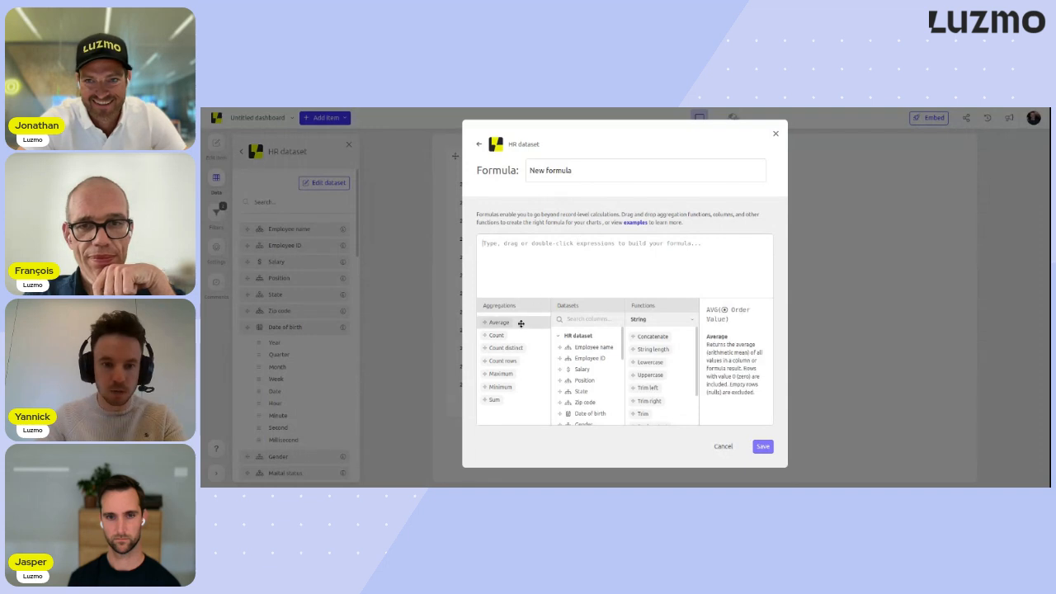
- Build a new HR dataset formula that divides the average of Salary by the average of Salary
{"action": "double_click", "coordinate": [520, 324]}
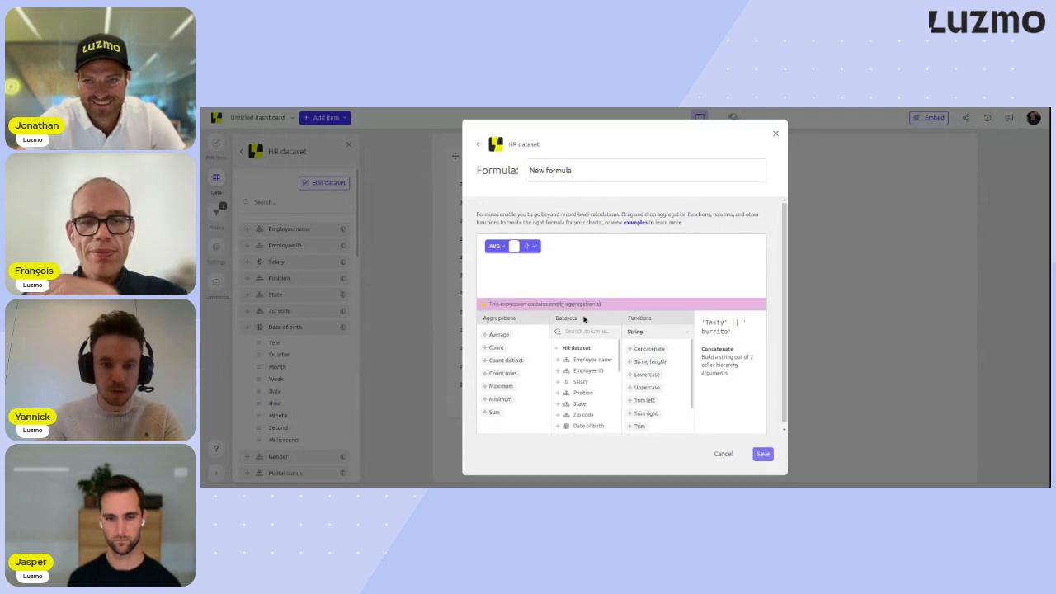
{"action": "left_click", "coordinate": [580, 332]}
{"action": "type", "text": "salar"}
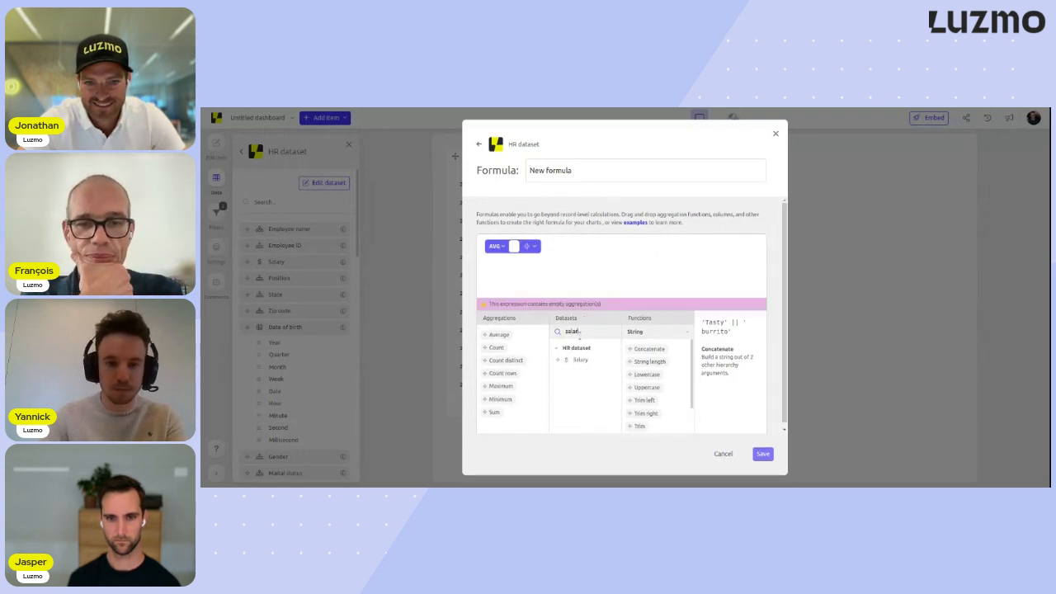
{"action": "left_click_drag", "start_coordinate": [584, 359], "coordinate": [513, 246]}
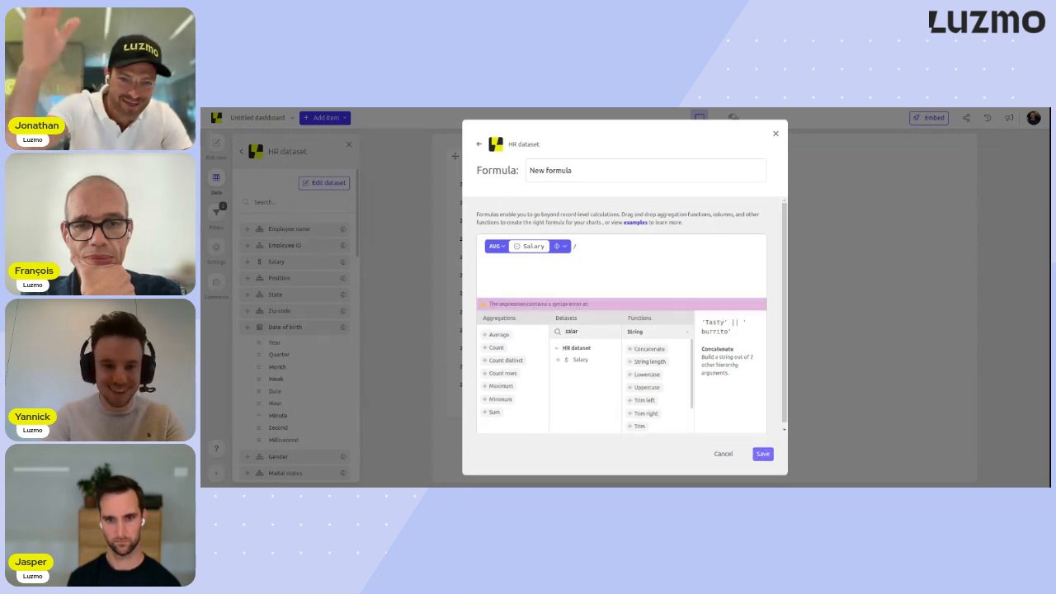
{"action": "left_click_drag", "start_coordinate": [519, 333], "coordinate": [608, 245]}
{"action": "left_click_drag", "start_coordinate": [580, 360], "coordinate": [612, 240]}
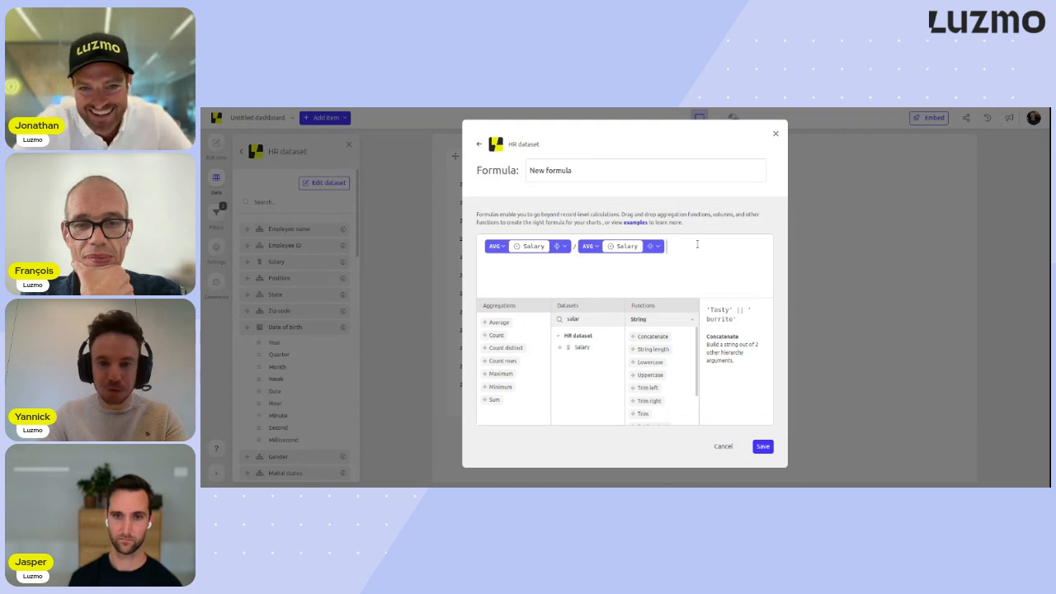
- Set the second average in the formula to Full aggregation over the entire dataset and save the formula
{"action": "left_click", "coordinate": [561, 247]}
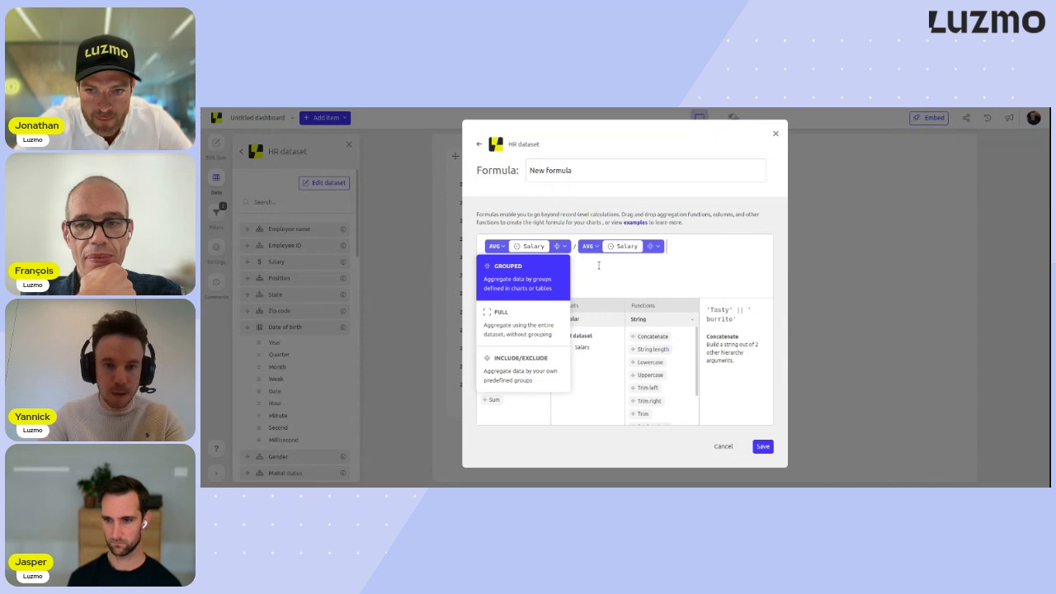
{"action": "left_click", "coordinate": [657, 247]}
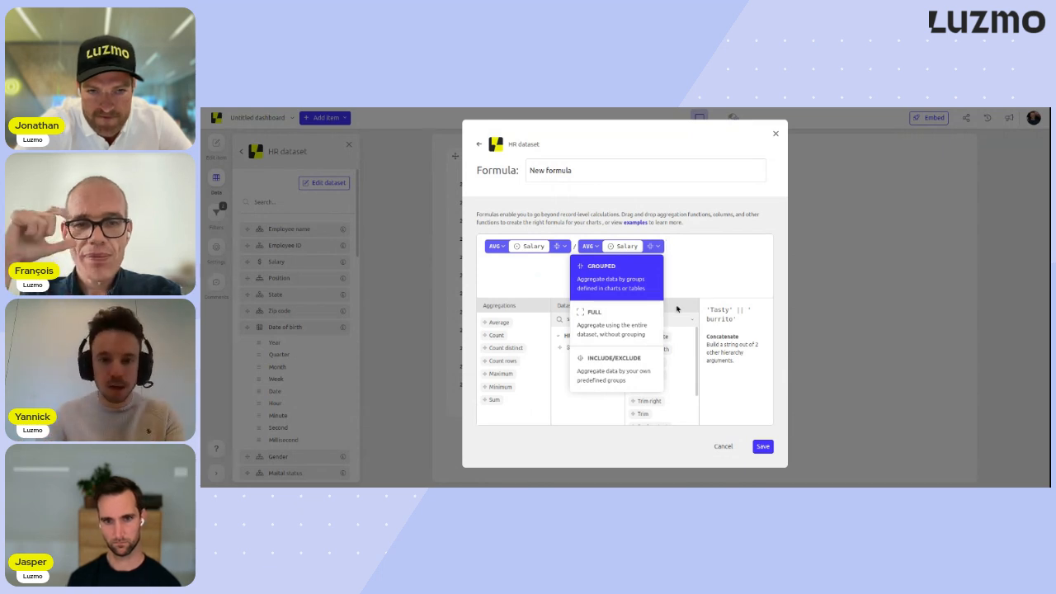
{"action": "left_click", "coordinate": [591, 321]}
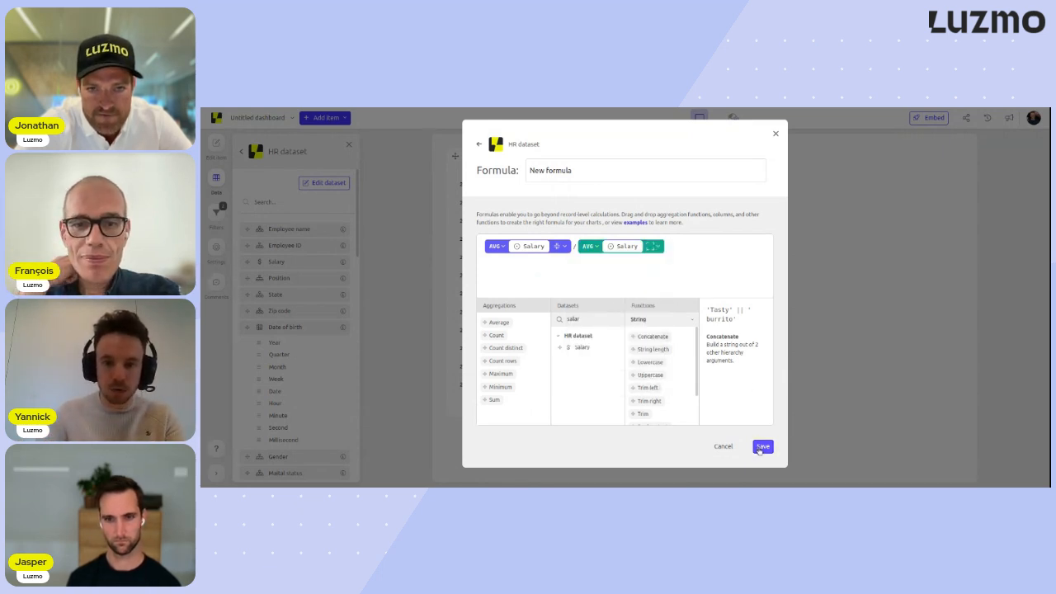
{"action": "left_click", "coordinate": [762, 446]}
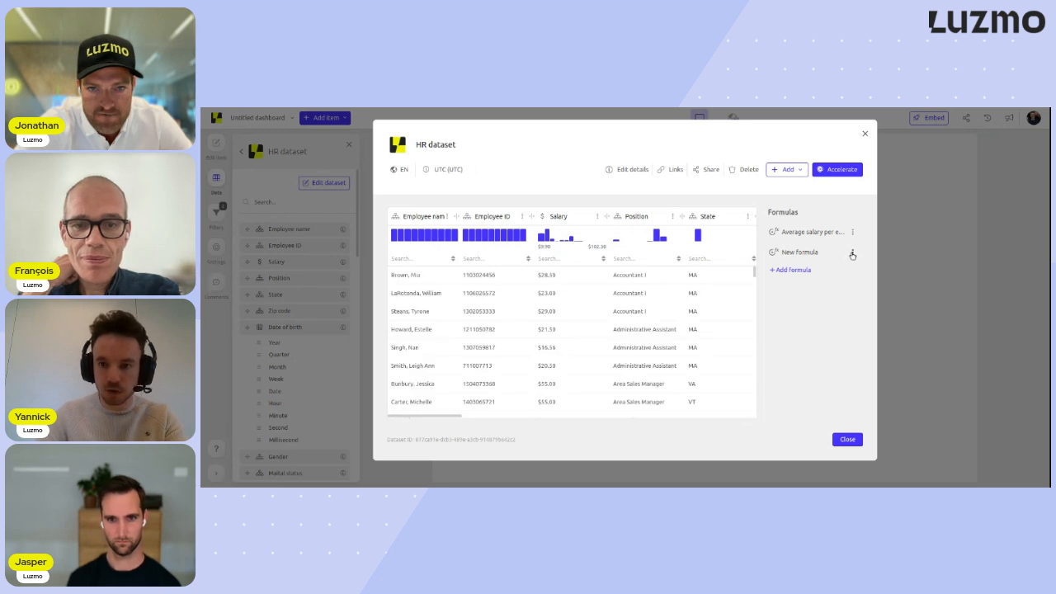
- Reopen the new formula in the formula editor to review its expression and save it again
{"action": "left_click", "coordinate": [852, 252]}
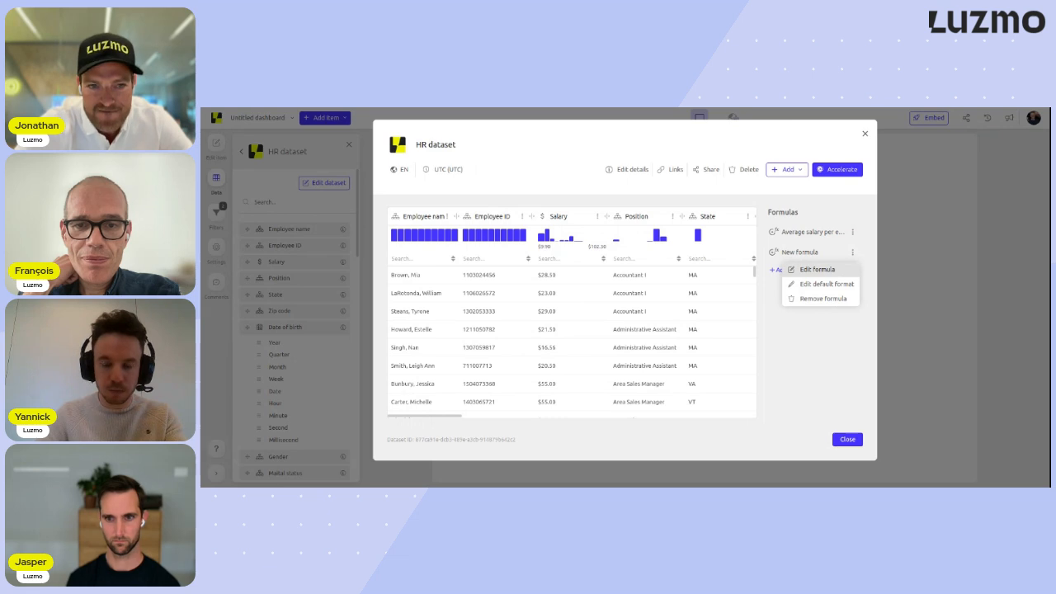
{"action": "left_click", "coordinate": [833, 271]}
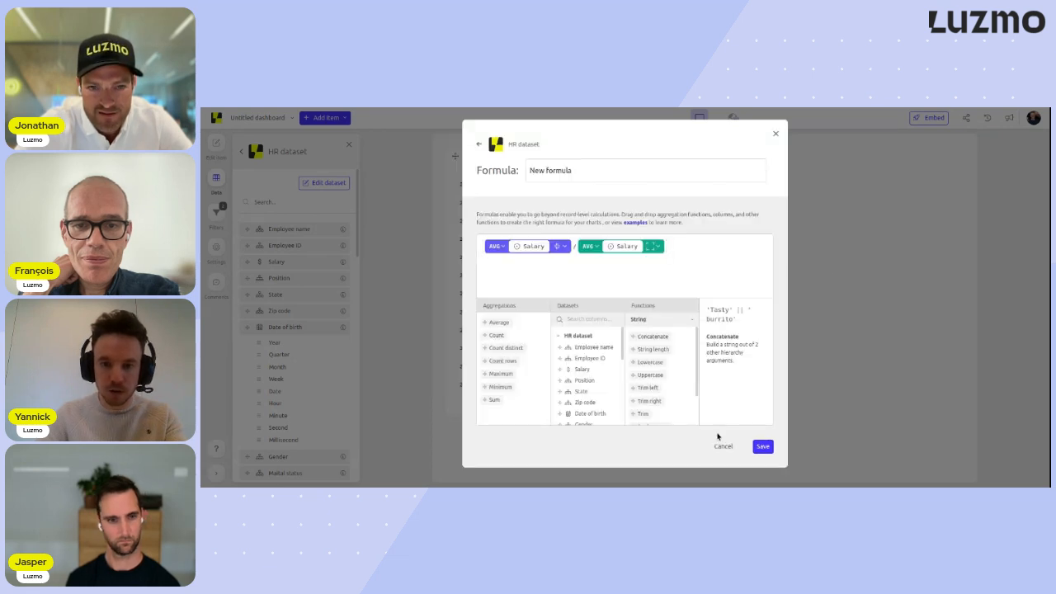
{"action": "left_click", "coordinate": [763, 446]}
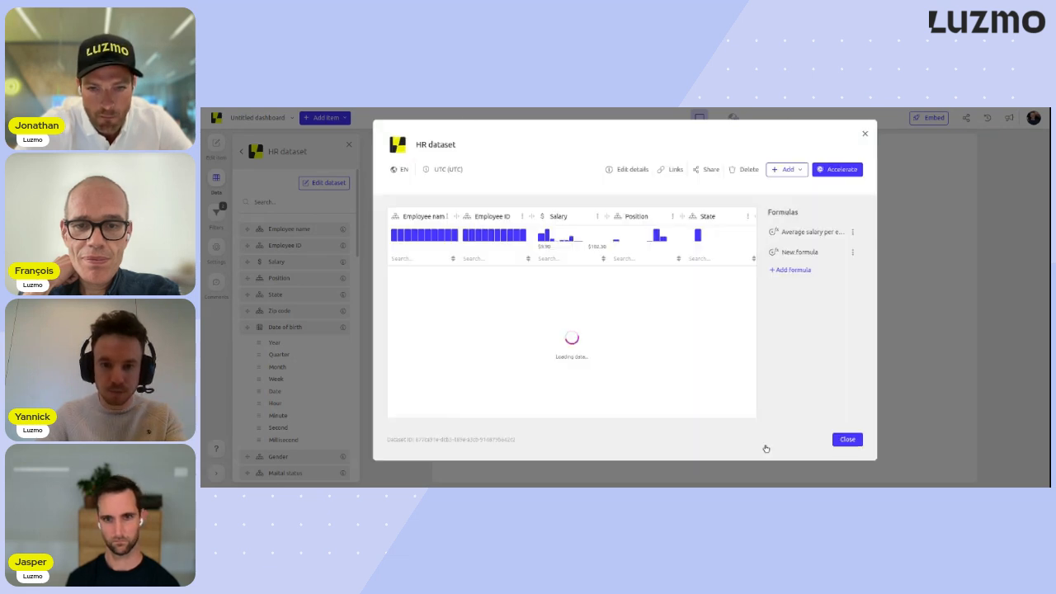
- Set the new formula's default format to percentage with 0 decimals and close the HR dataset
{"action": "left_click", "coordinate": [853, 253]}
{"action": "left_click", "coordinate": [847, 282]}
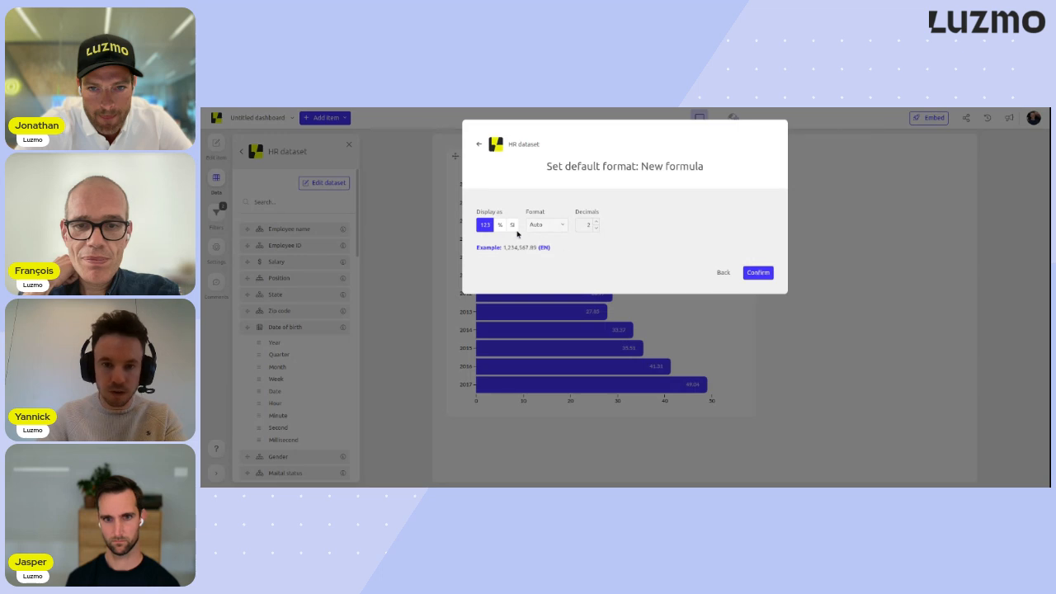
{"action": "left_click", "coordinate": [499, 225]}
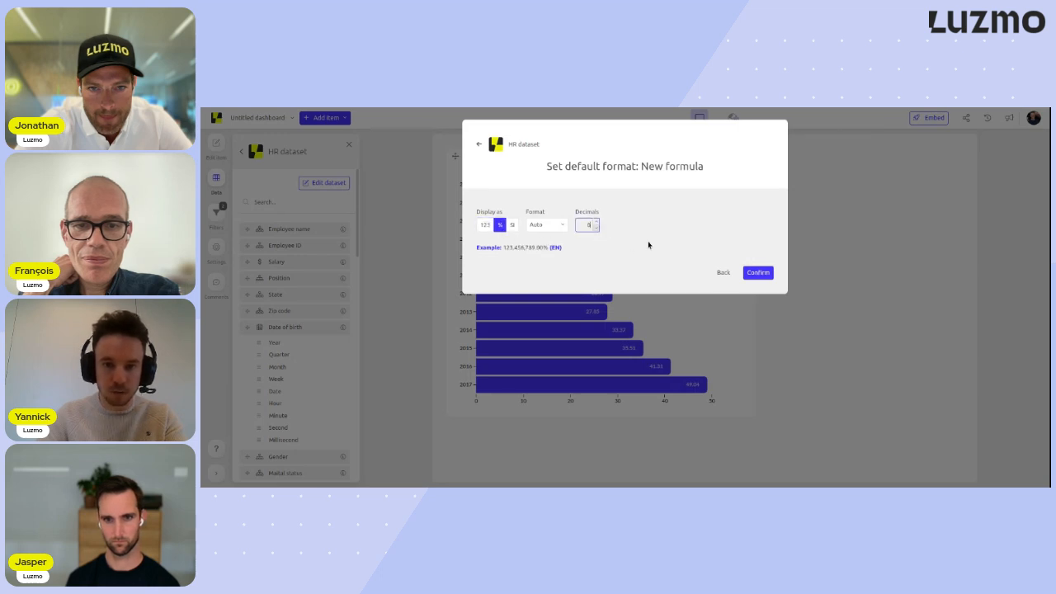
{"action": "left_click", "coordinate": [758, 273]}
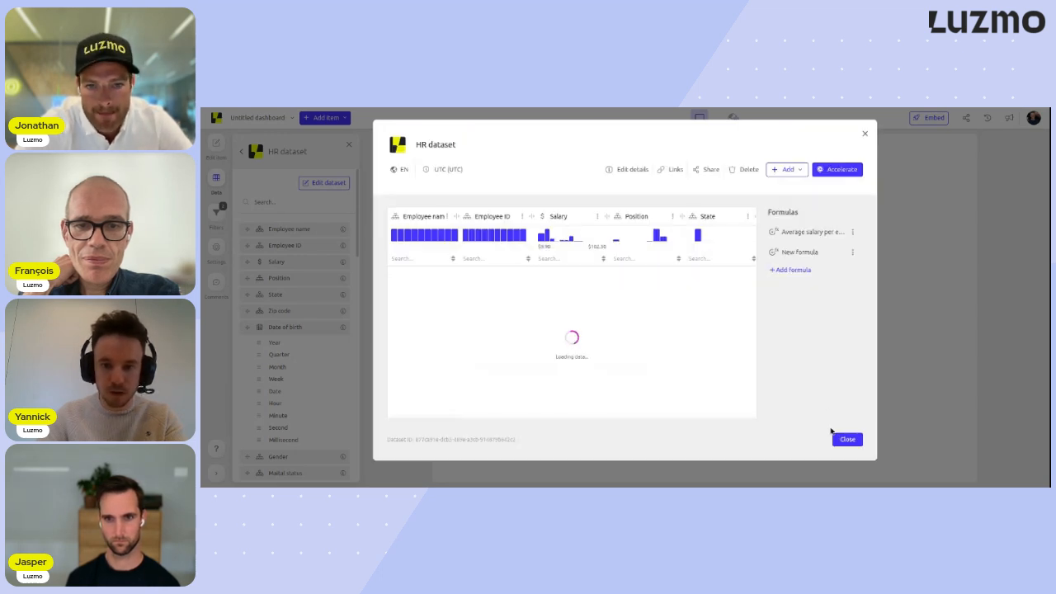
{"action": "left_click", "coordinate": [847, 440]}
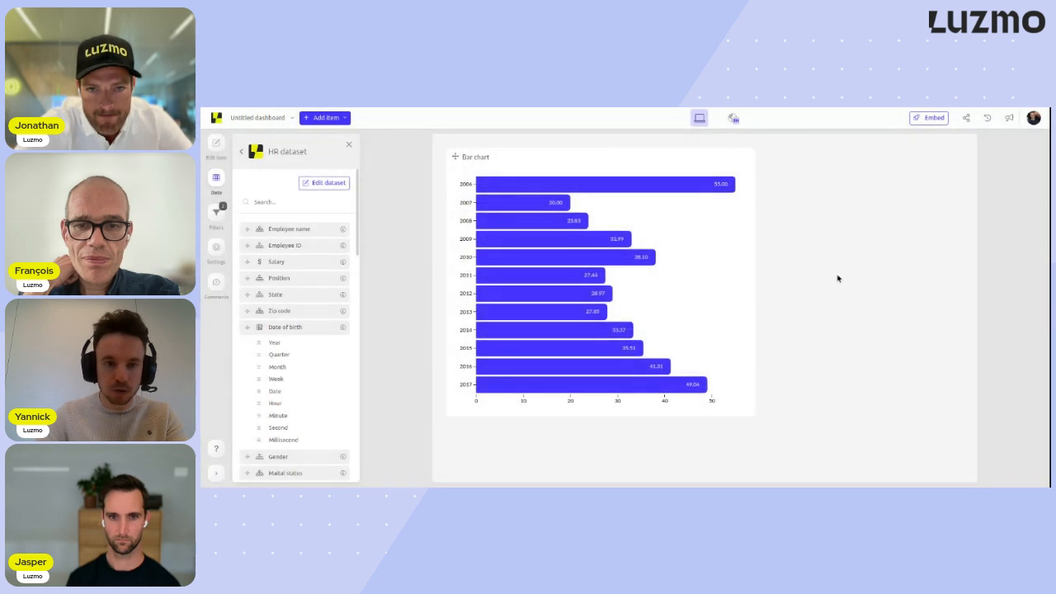
- Delete the existing bar chart and add a new empty bar chart to the dashboard
{"action": "left_click", "coordinate": [776, 202]}
{"action": "left_click", "coordinate": [340, 118]}
{"action": "left_click", "coordinate": [313, 258]}
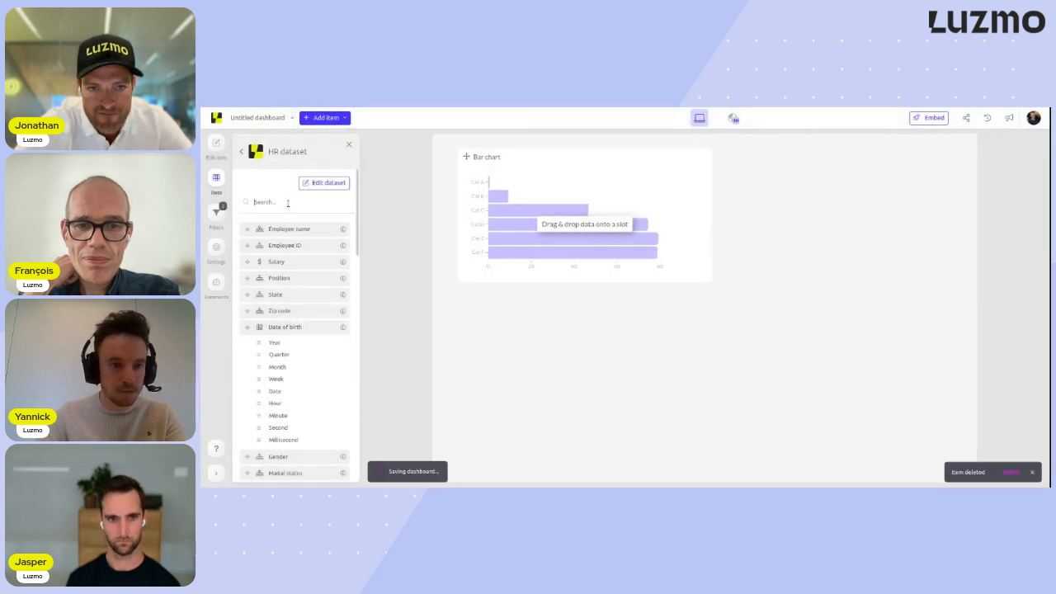
- Assign Gender as the bar chart's category and the New formula as its measure
{"action": "type", "text": "gend"}
{"action": "left_click_drag", "start_coordinate": [289, 224], "coordinate": [466, 210]}
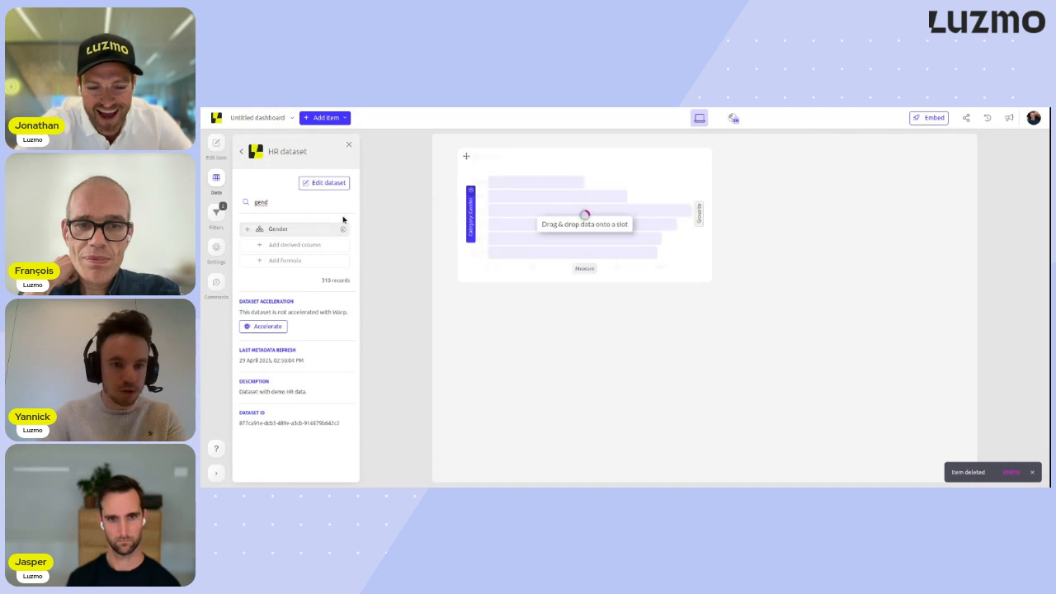
{"action": "double_click", "coordinate": [293, 203]}
{"action": "key", "text": "BackSpace"}
{"action": "scroll", "coordinate": [312, 271], "scroll_direction": "down", "scroll_amount": 7}
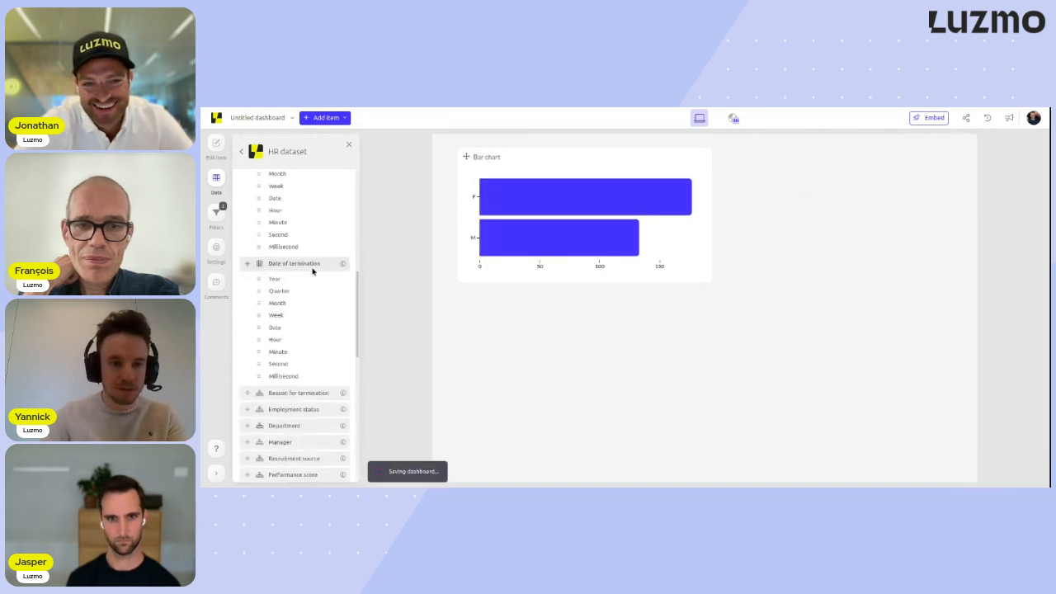
{"action": "scroll", "coordinate": [312, 271], "scroll_direction": "down", "scroll_amount": 5}
{"action": "left_click_drag", "start_coordinate": [314, 272], "coordinate": [585, 268]}
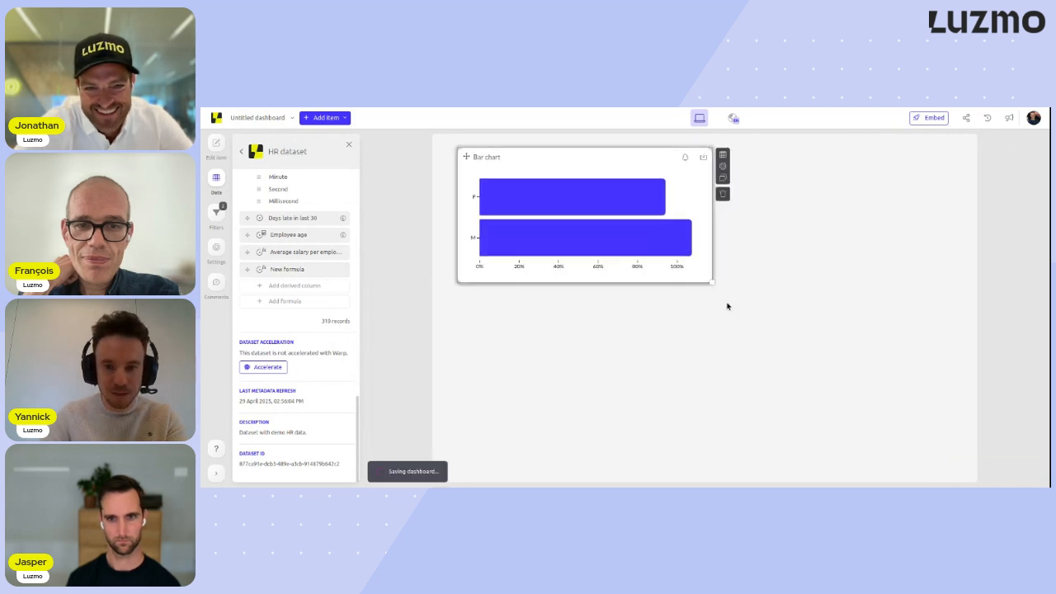
- Enlarge the gender bar chart and turn on value labels for its bars
{"action": "left_click", "coordinate": [788, 167]}
{"action": "left_click", "coordinate": [334, 219]}
{"action": "left_click", "coordinate": [306, 245]}
{"action": "left_click", "coordinate": [858, 238]}
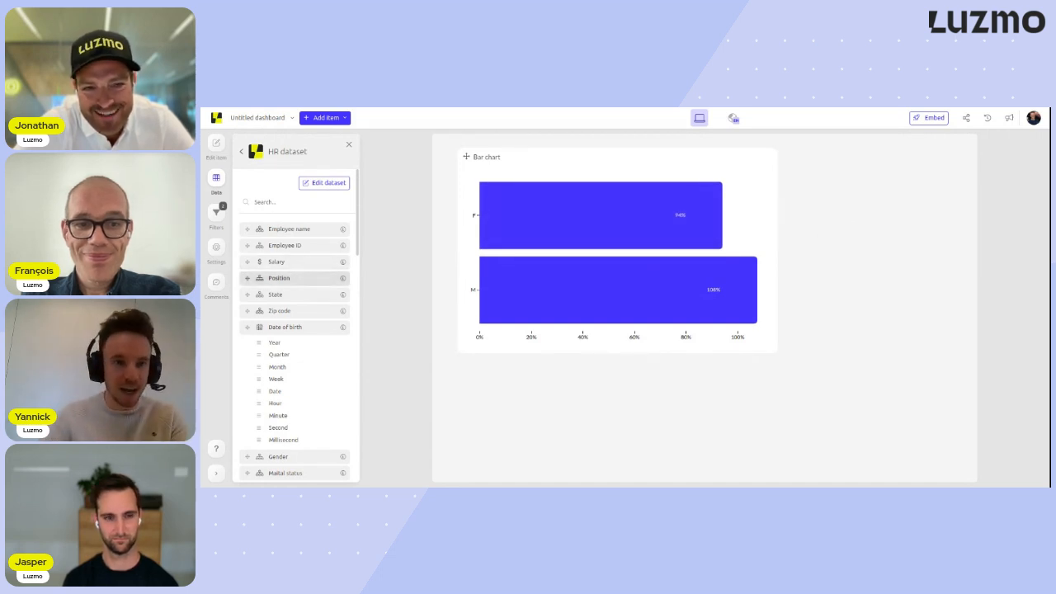
- Replace the bar chart's Gender category with Position
{"action": "scroll", "coordinate": [297, 278], "scroll_direction": "down", "scroll_amount": 1}
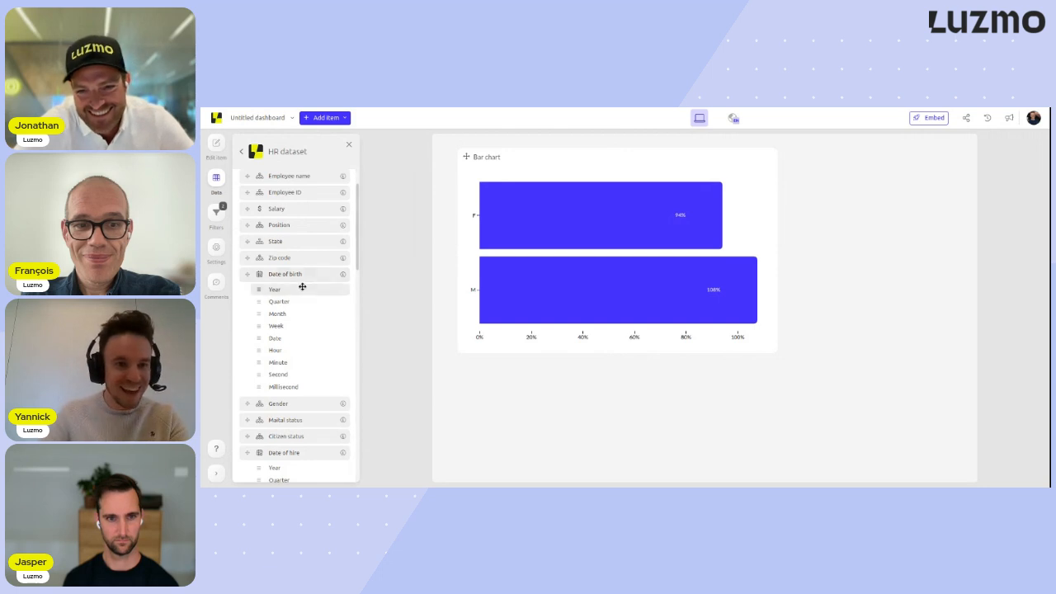
{"action": "left_click_drag", "start_coordinate": [302, 228], "coordinate": [469, 249]}
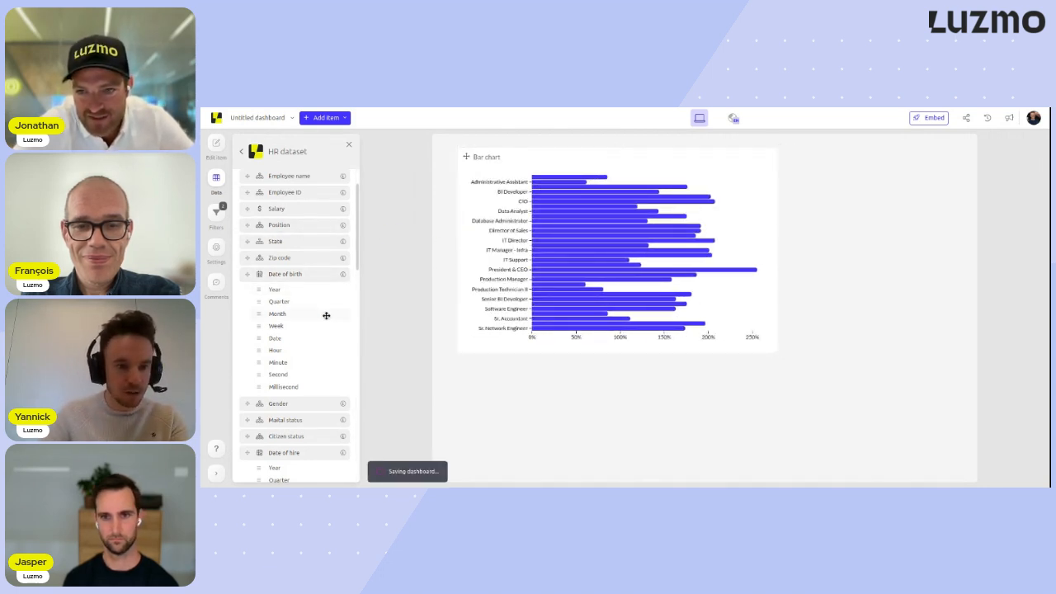
- Replace the bar chart's category with the Year level of Date of hire and make the chart wider and taller
{"action": "scroll", "coordinate": [311, 405], "scroll_direction": "down", "scroll_amount": 4}
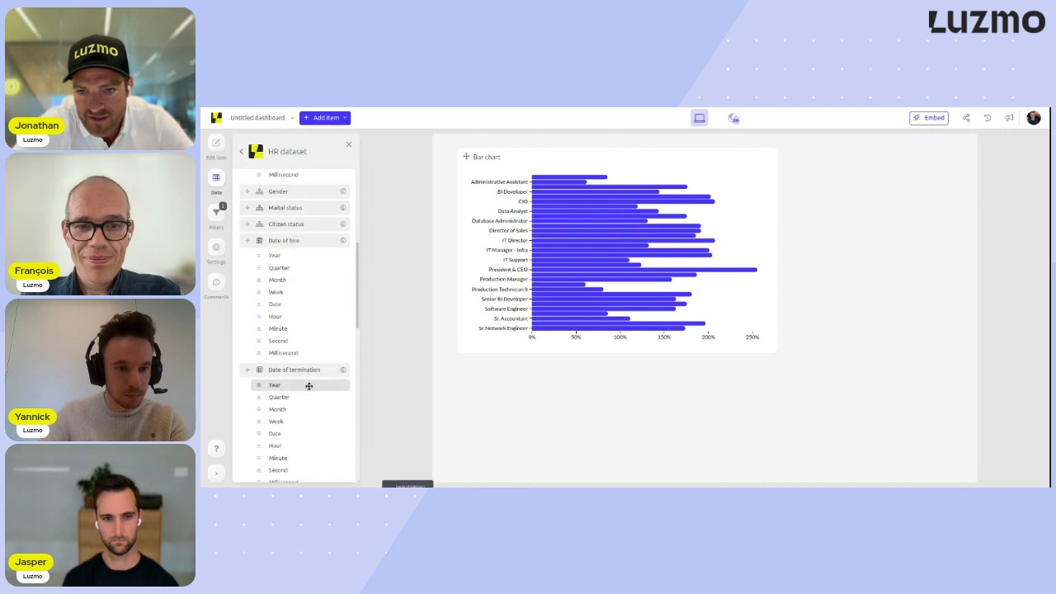
{"action": "left_click_drag", "start_coordinate": [299, 256], "coordinate": [474, 257]}
{"action": "left_click_drag", "start_coordinate": [778, 353], "coordinate": [841, 430]}
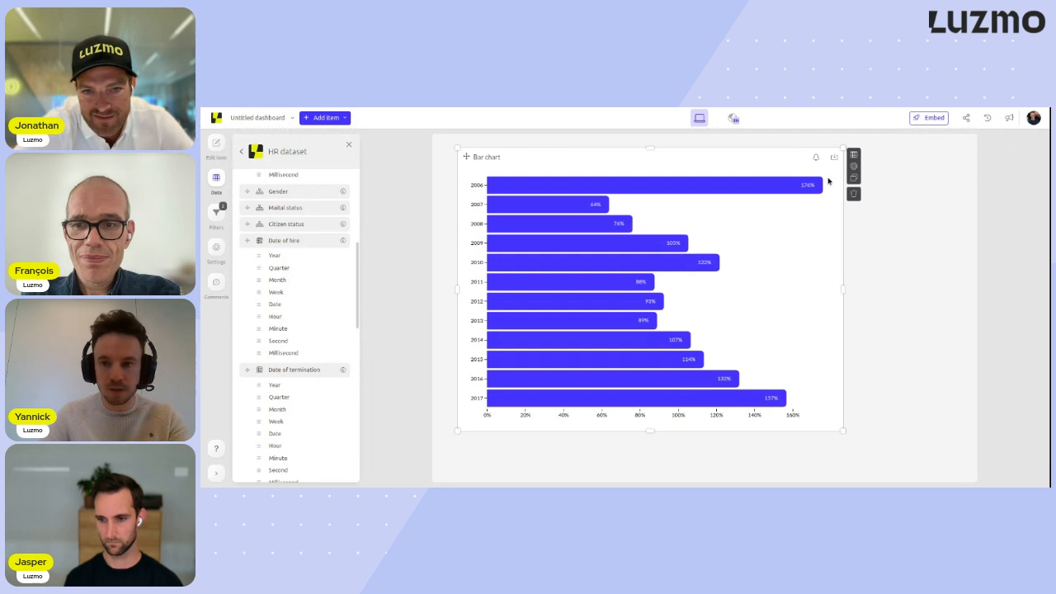
- Apply a post-aggregation filter to the bar chart that keeps only groups where New formula is greater than 1
{"action": "left_click", "coordinate": [854, 155]}
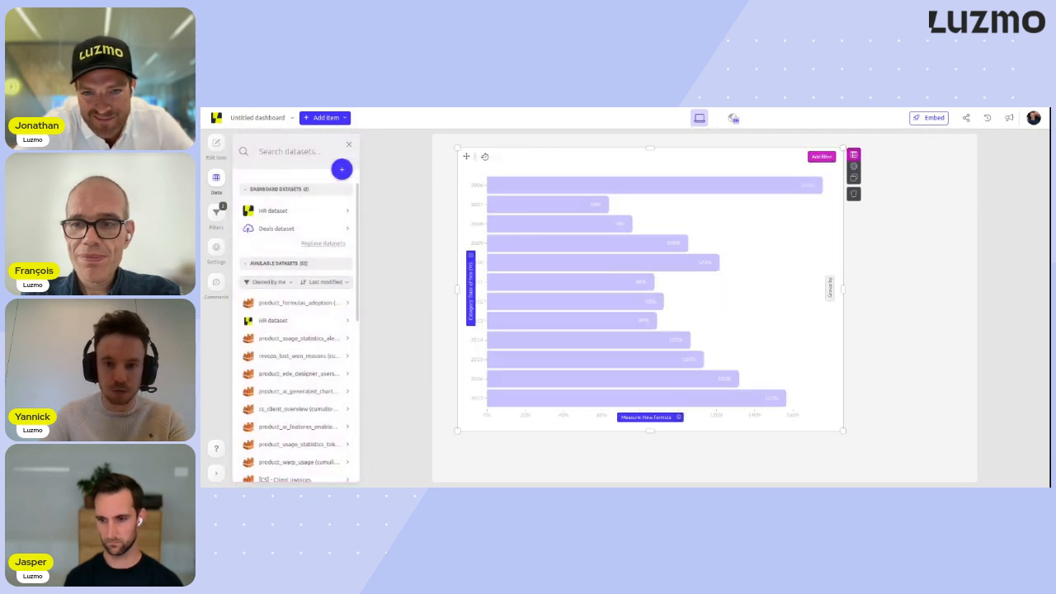
{"action": "left_click", "coordinate": [951, 241]}
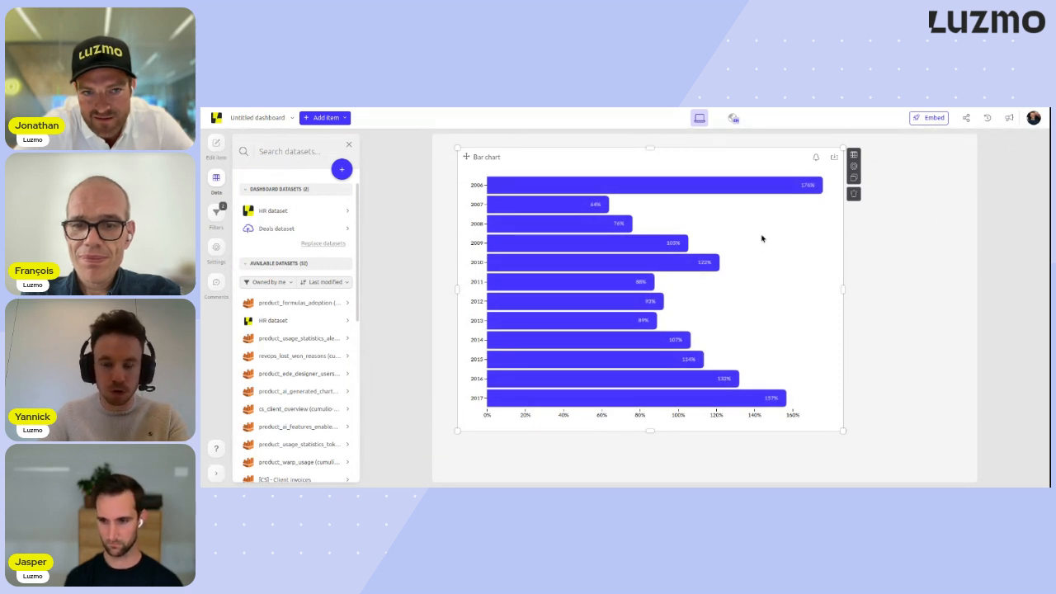
{"action": "left_click", "coordinate": [854, 155]}
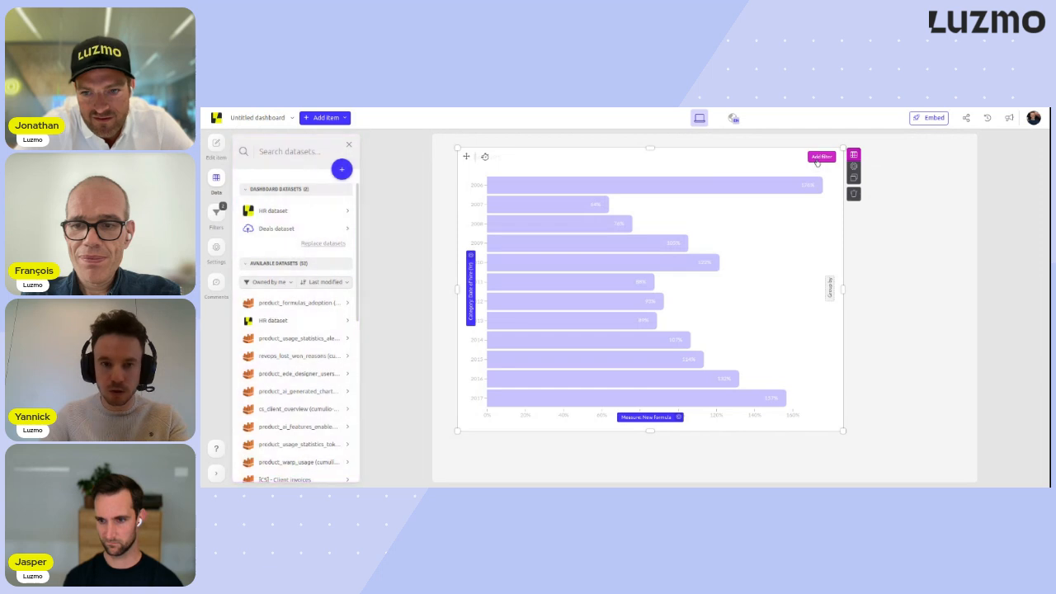
{"action": "left_click", "coordinate": [820, 158]}
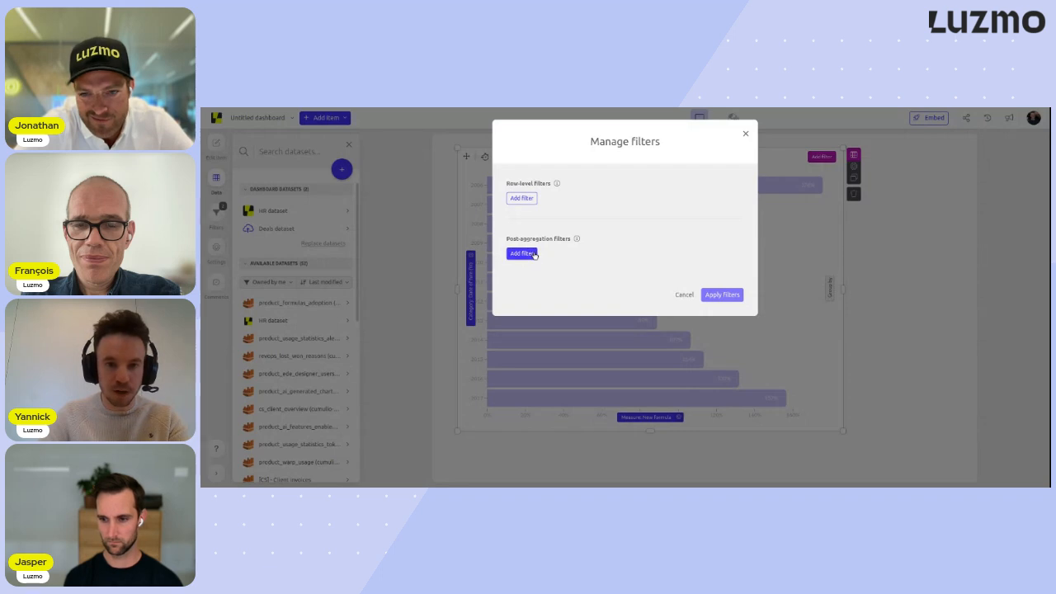
{"action": "left_click", "coordinate": [531, 255]}
{"action": "left_click", "coordinate": [564, 255]}
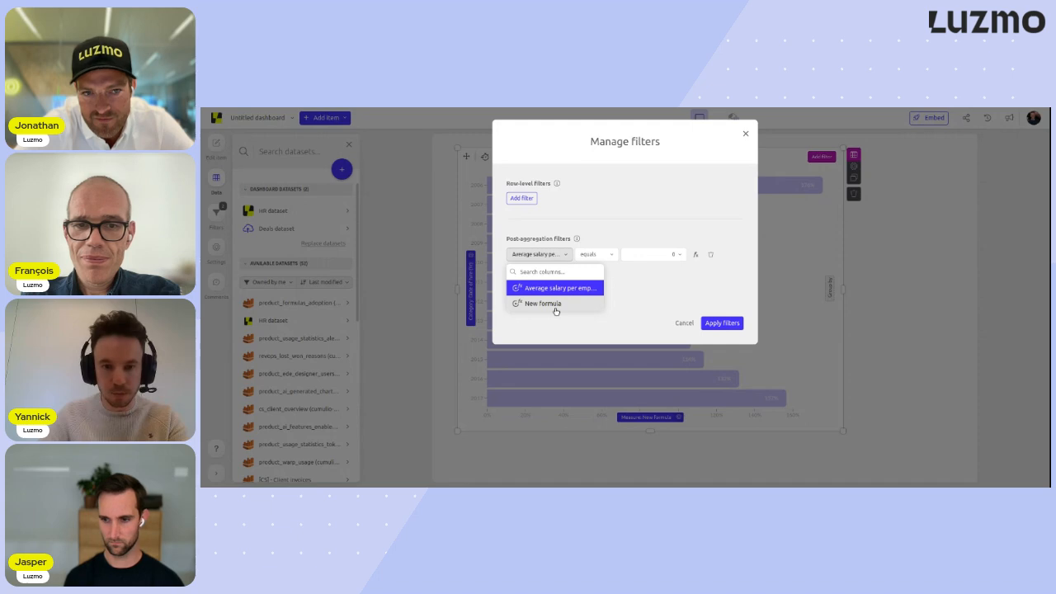
{"action": "left_click", "coordinate": [556, 303]}
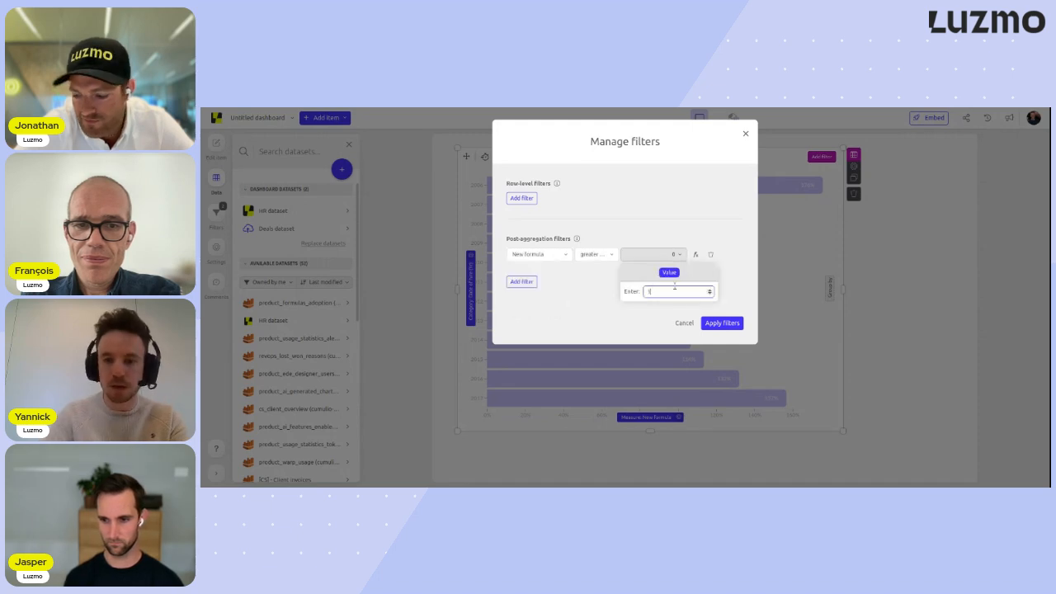
{"action": "left_click", "coordinate": [582, 294]}
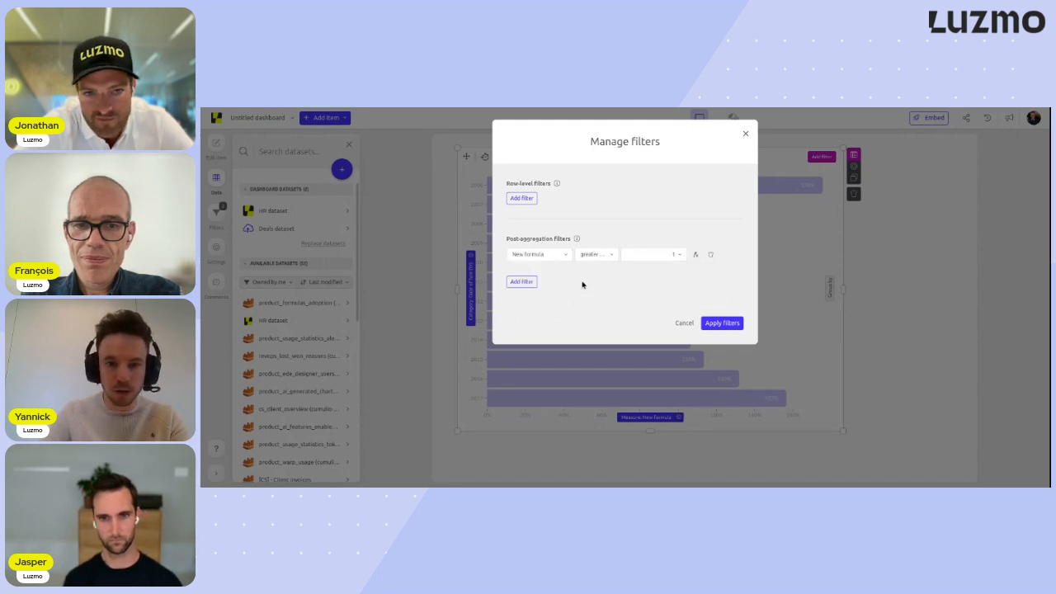
{"action": "left_click", "coordinate": [721, 323]}
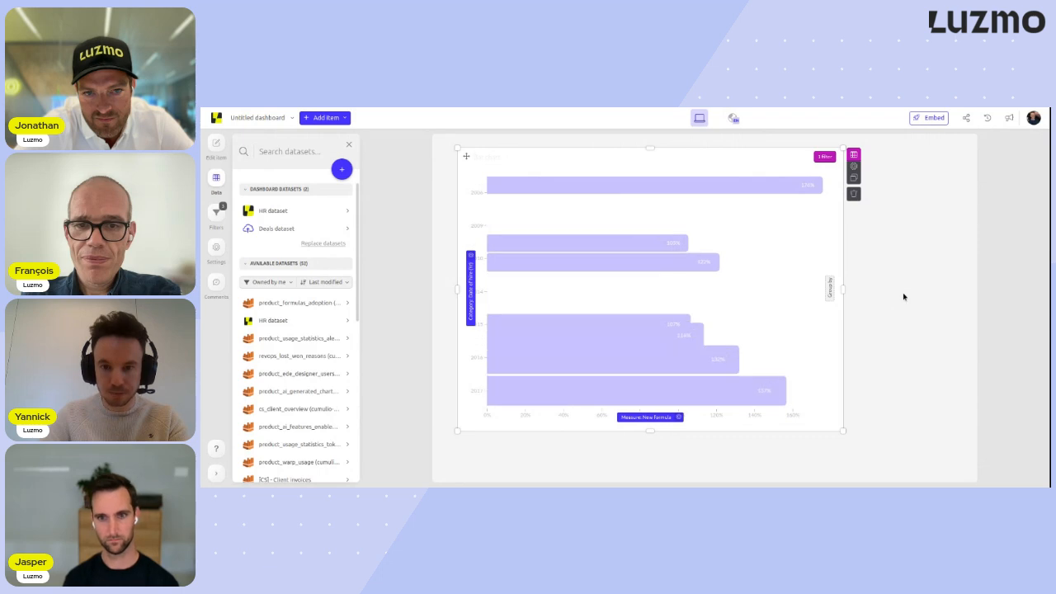
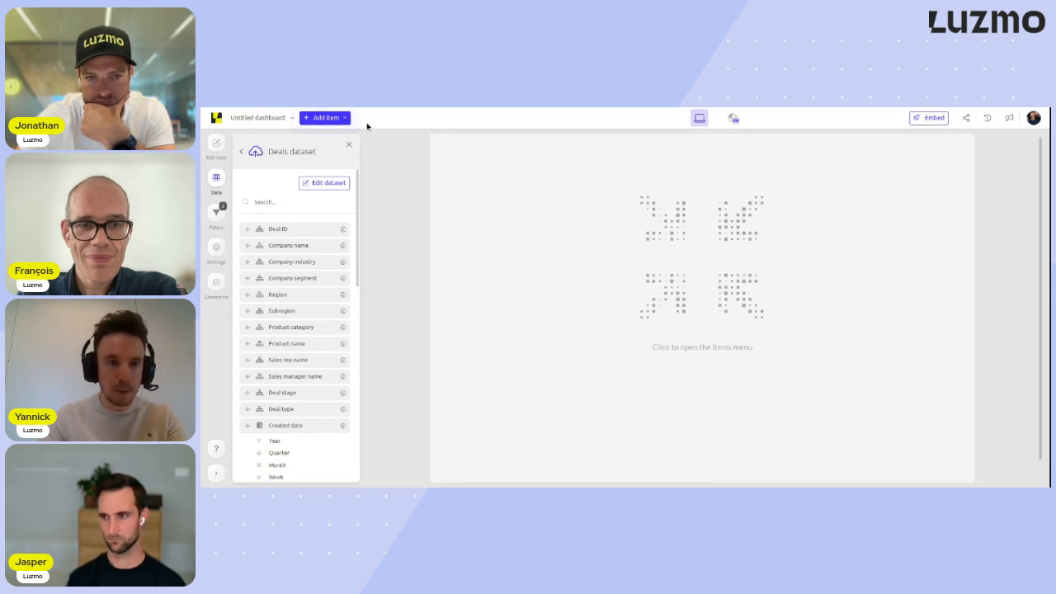
- Add the custom sales rep leaderboard chart to the empty dashboard and make it wider and taller
{"action": "left_click", "coordinate": [326, 117]}
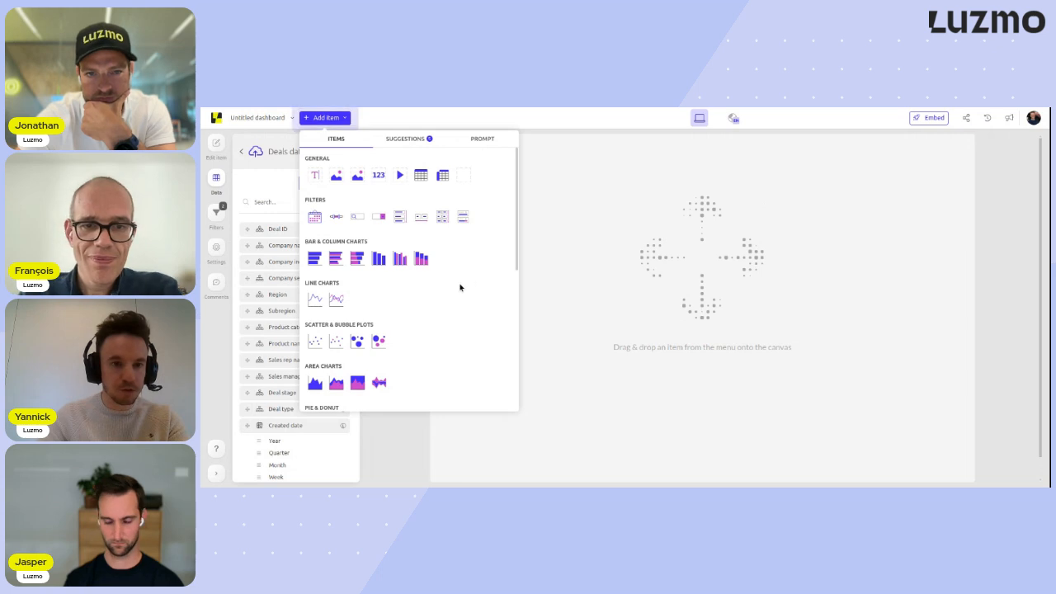
{"action": "scroll", "coordinate": [461, 280], "scroll_direction": "down", "scroll_amount": 8}
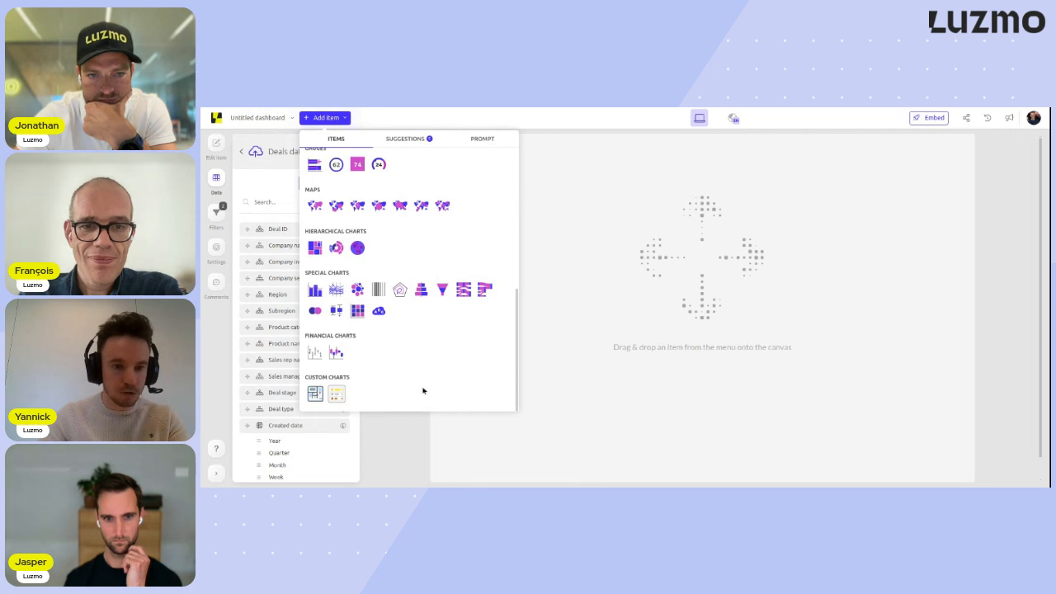
{"action": "left_click_drag", "start_coordinate": [336, 395], "coordinate": [454, 168]}
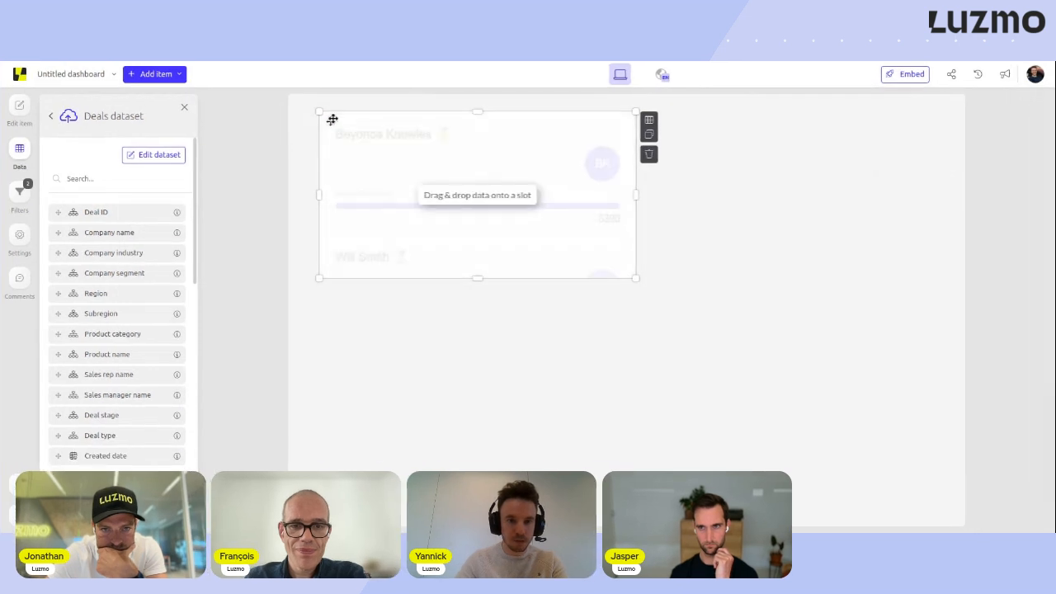
{"action": "left_click_drag", "start_coordinate": [622, 278], "coordinate": [770, 417]}
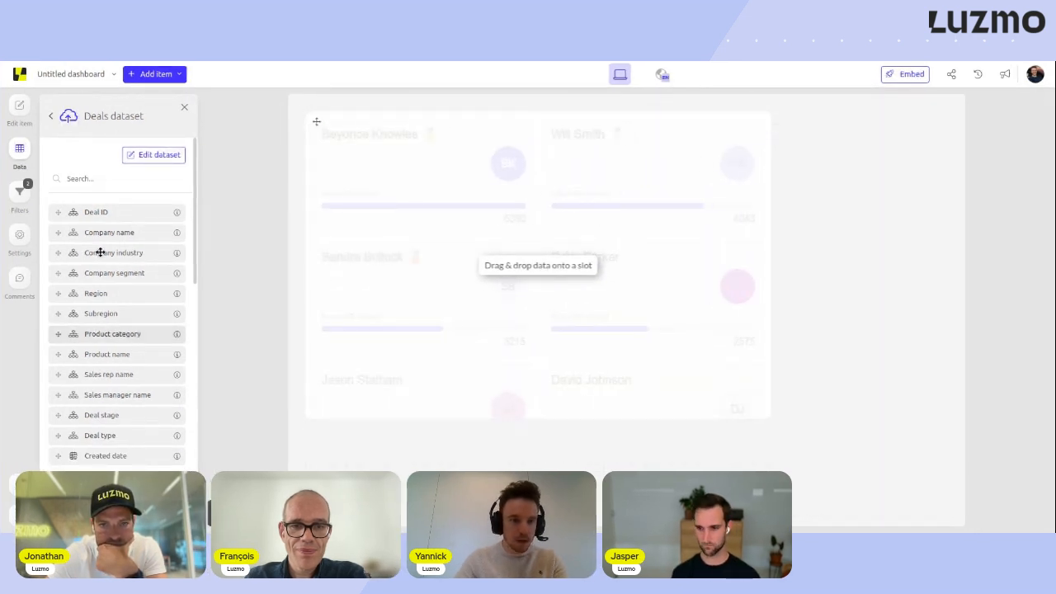
- Assign Sales rep name and Amount from the Deals dataset to the leaderboard's Sales Rep and Revenue slots, and shrink the chart slightly
{"action": "type", "text": "sales"}
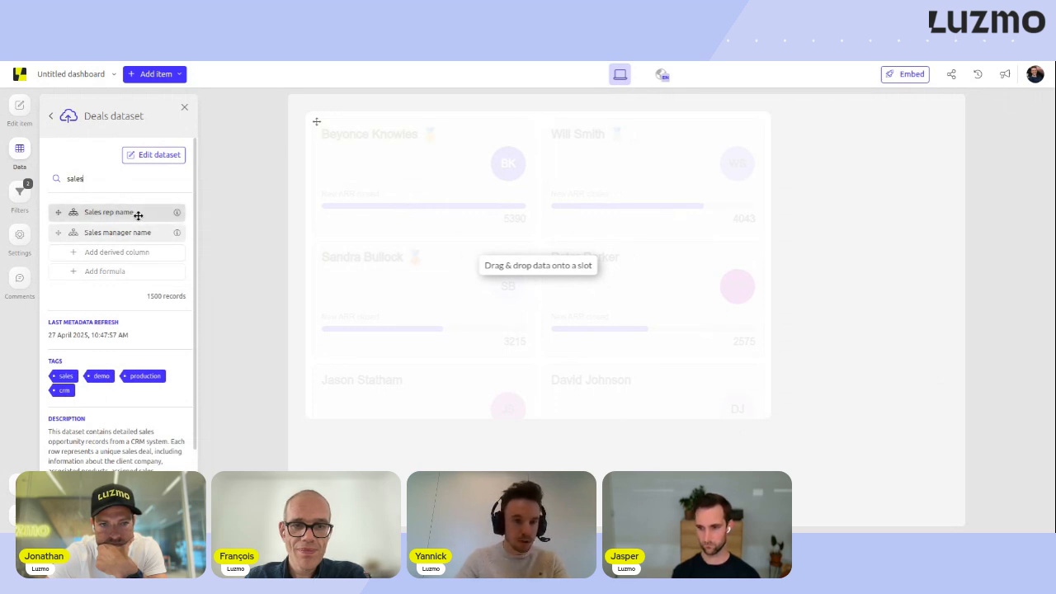
{"action": "left_click_drag", "start_coordinate": [129, 212], "coordinate": [546, 268]}
{"action": "double_click", "coordinate": [97, 180]}
{"action": "type", "text": "amo"}
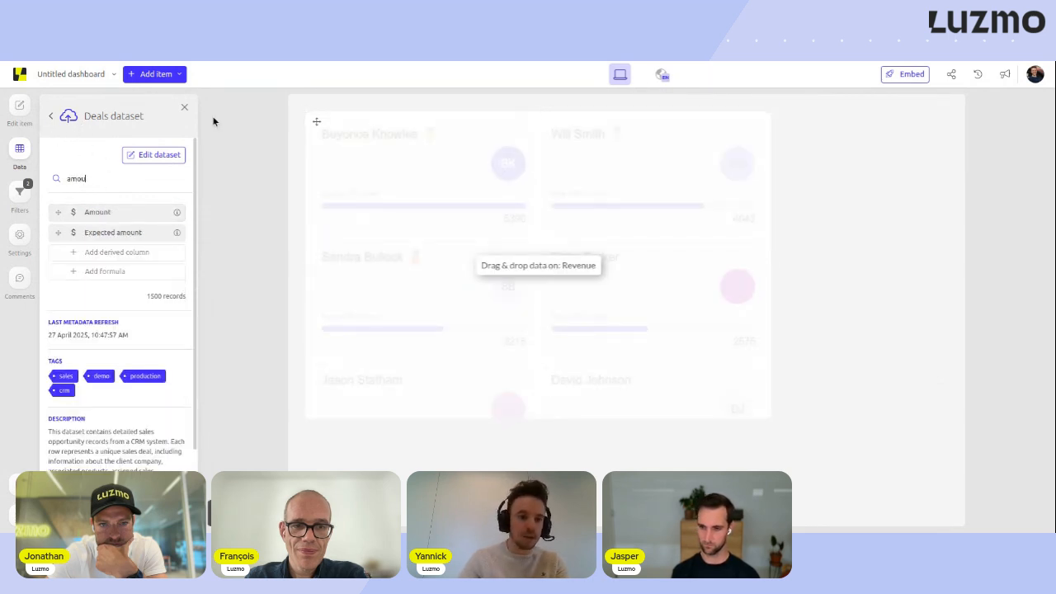
{"action": "type", "text": "u"}
{"action": "left_click_drag", "start_coordinate": [130, 212], "coordinate": [540, 403]}
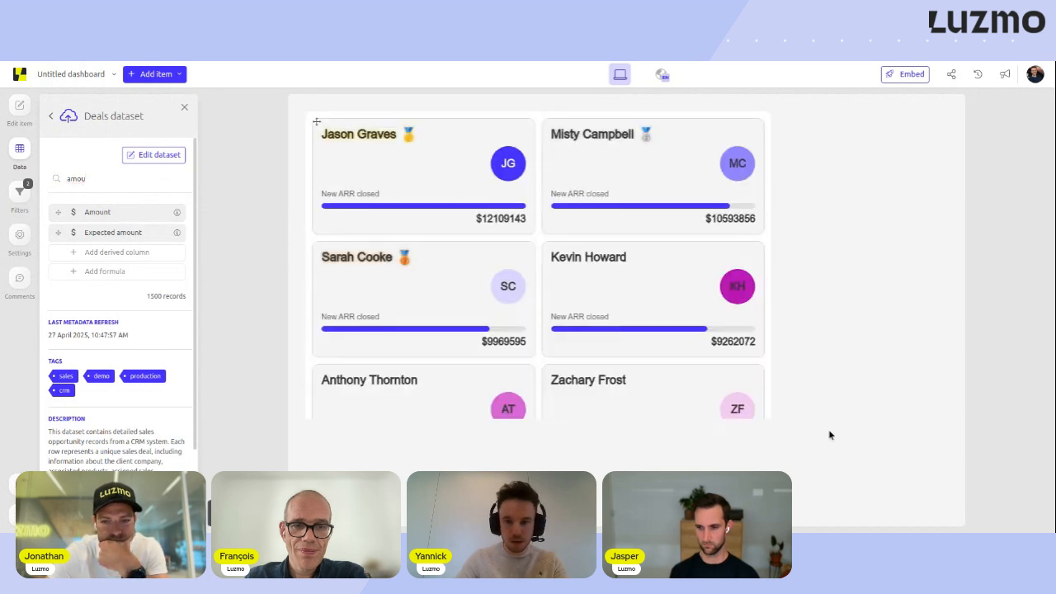
{"action": "left_click_drag", "start_coordinate": [769, 419], "coordinate": [726, 403]}
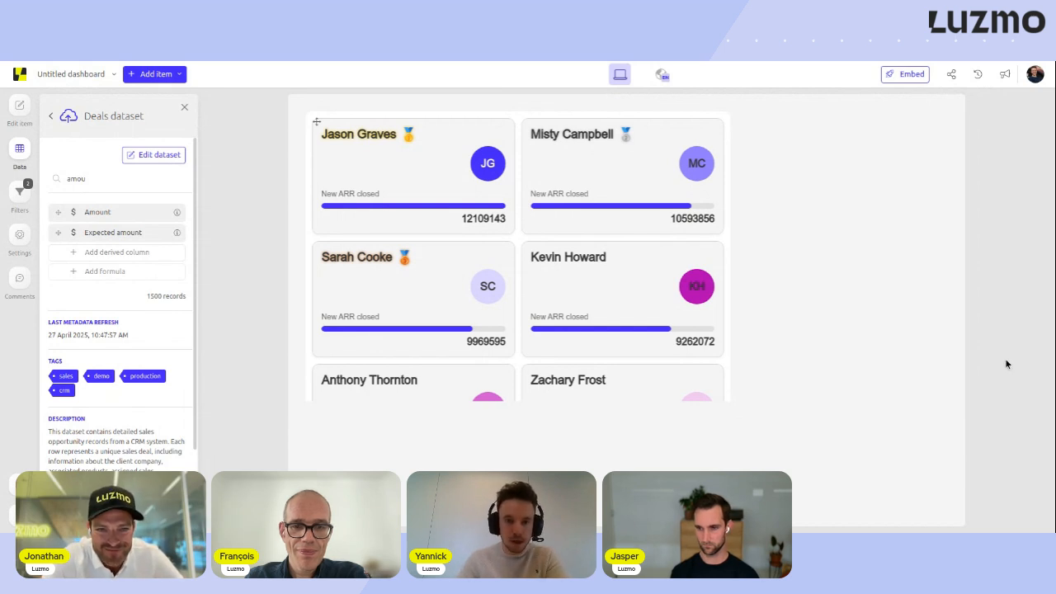
{"action": "left_click", "coordinate": [450, 193]}
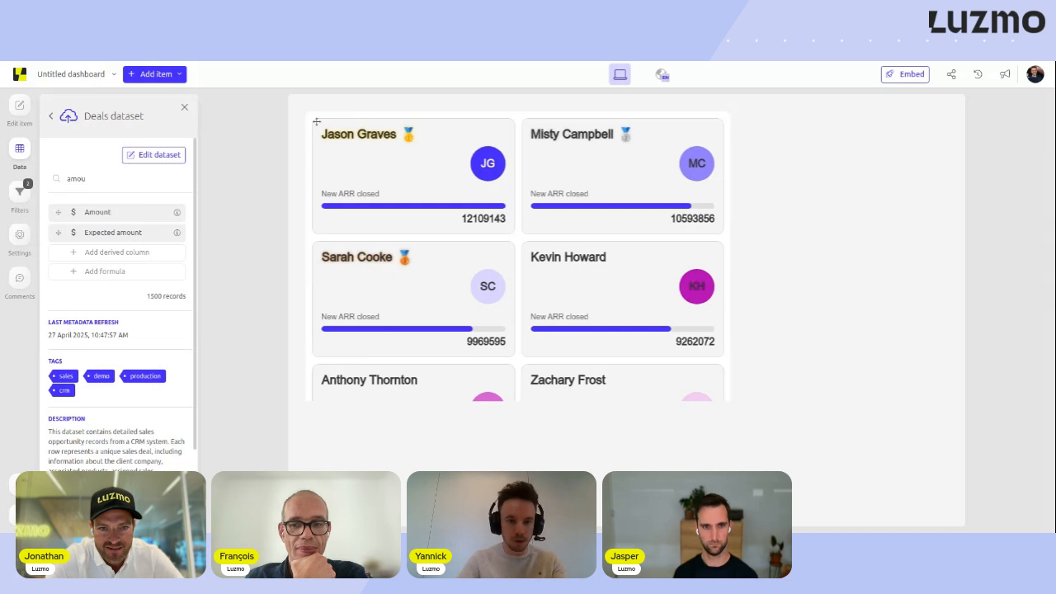
- Try the Default (dark) theme on the dashboard and reload the page
{"action": "left_click", "coordinate": [22, 235]}
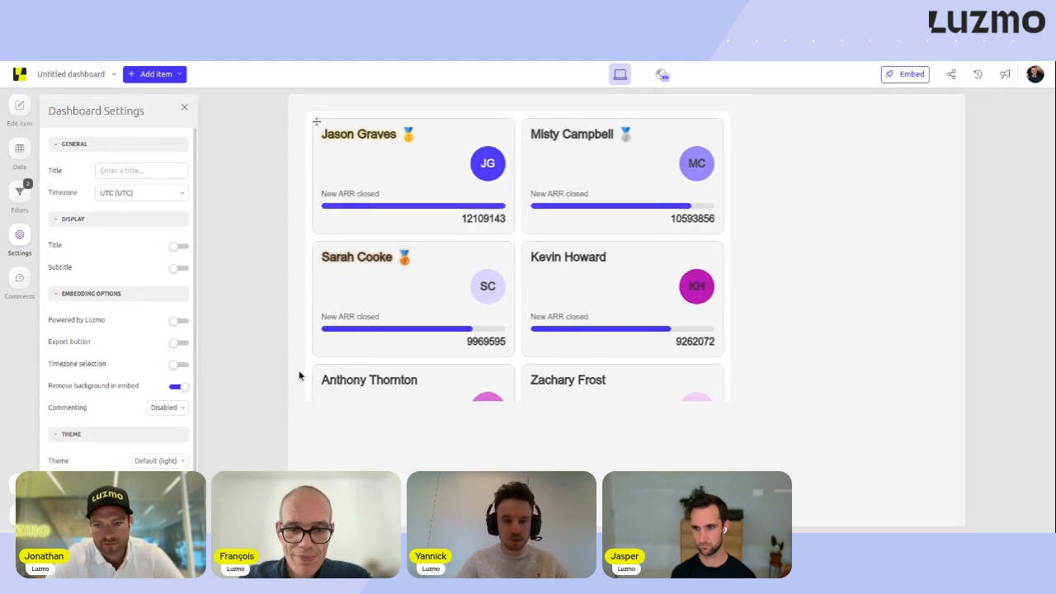
{"action": "left_click", "coordinate": [181, 460]}
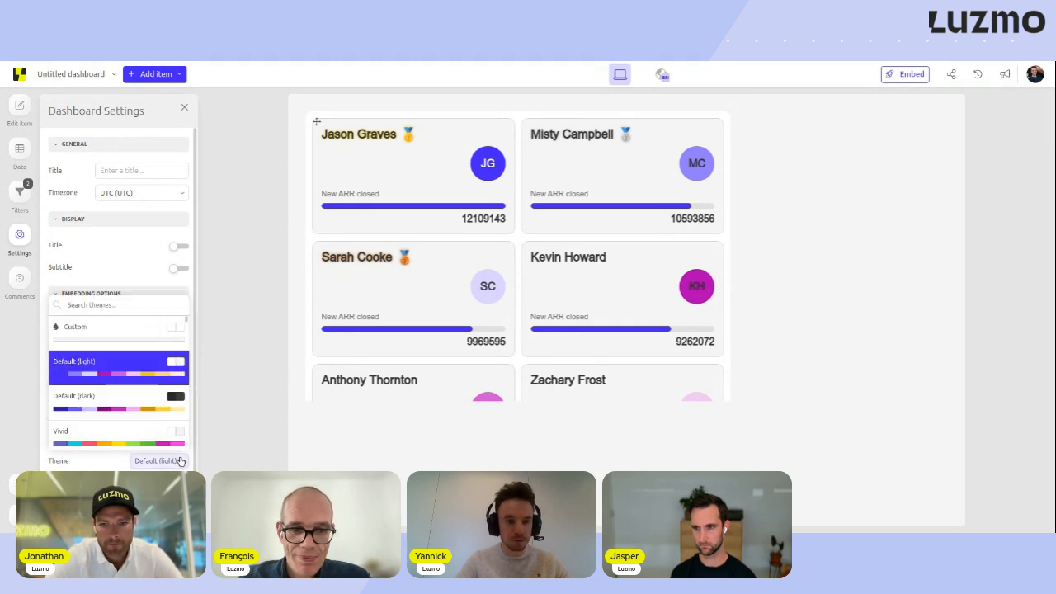
{"action": "left_click", "coordinate": [125, 401]}
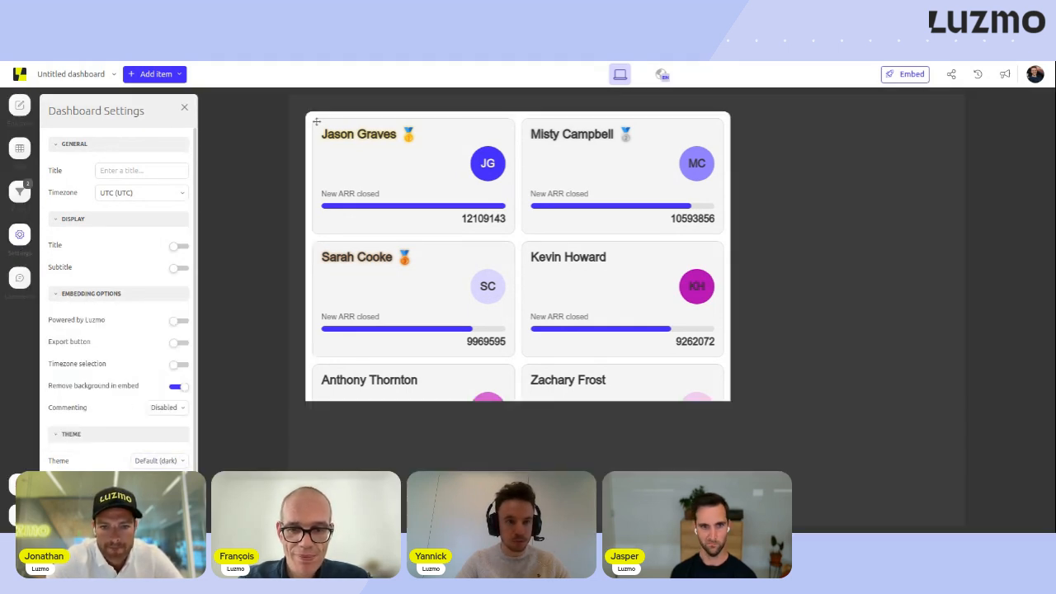
{"action": "key", "text": "F5"}
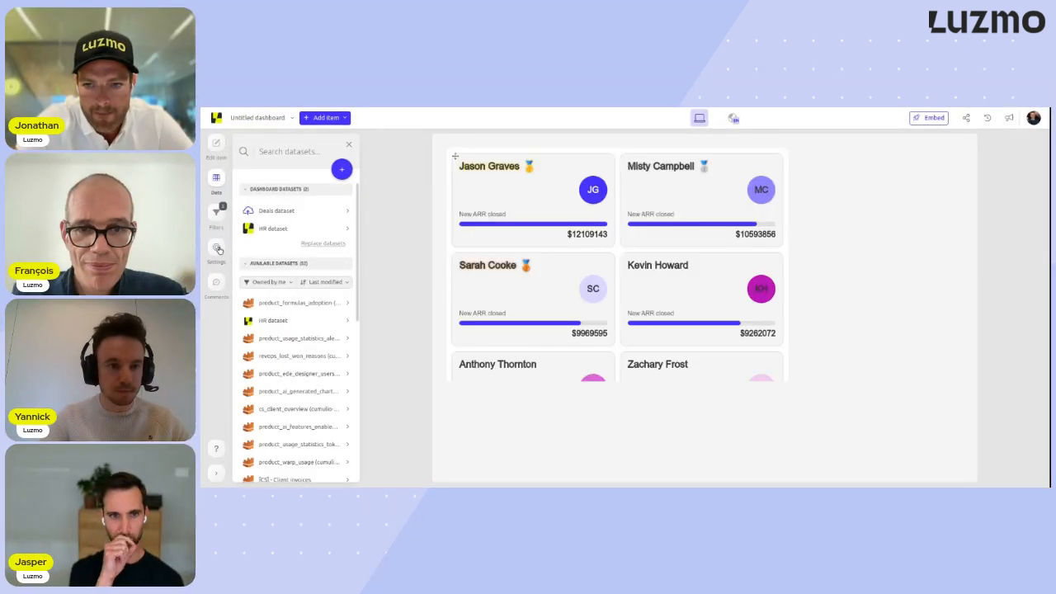
- Try the Royale and Default (dark) themes on the dashboard, ending on Default (light)
{"action": "left_click", "coordinate": [218, 250]}
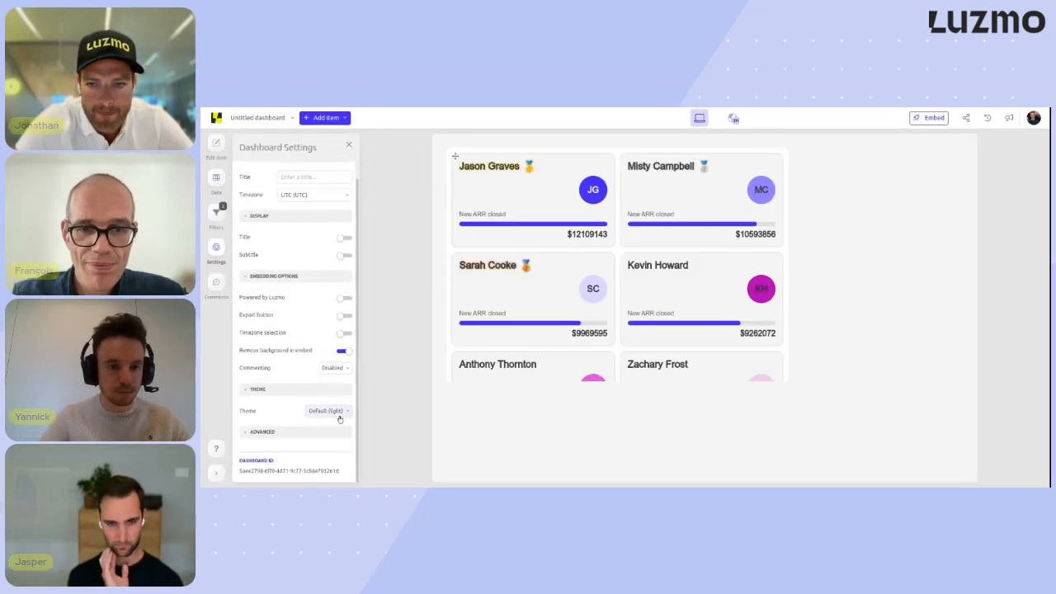
{"action": "left_click", "coordinate": [327, 410]}
{"action": "left_click", "coordinate": [312, 368]}
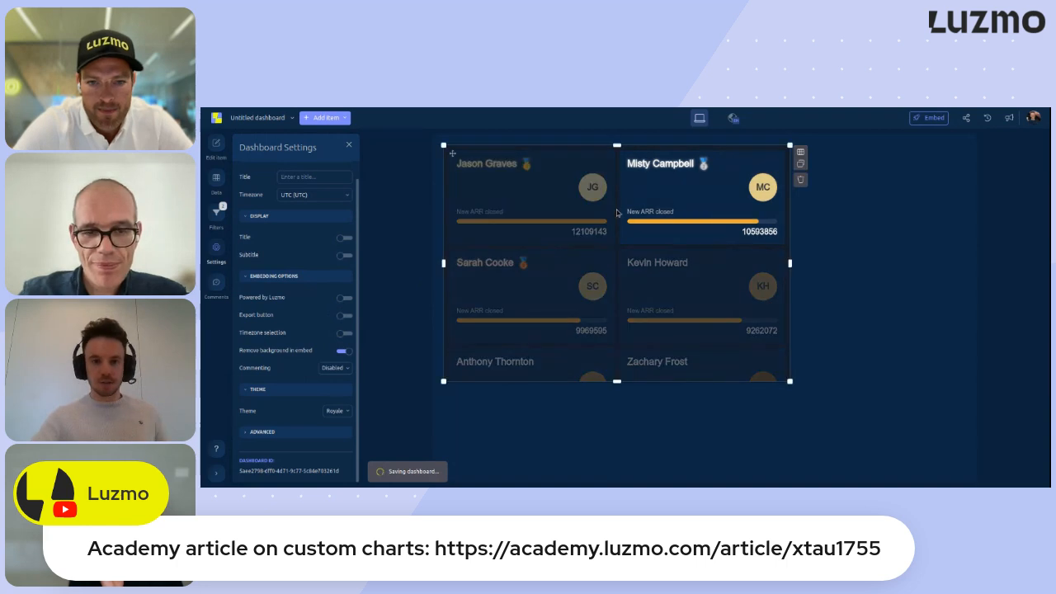
{"action": "left_click", "coordinate": [328, 410]}
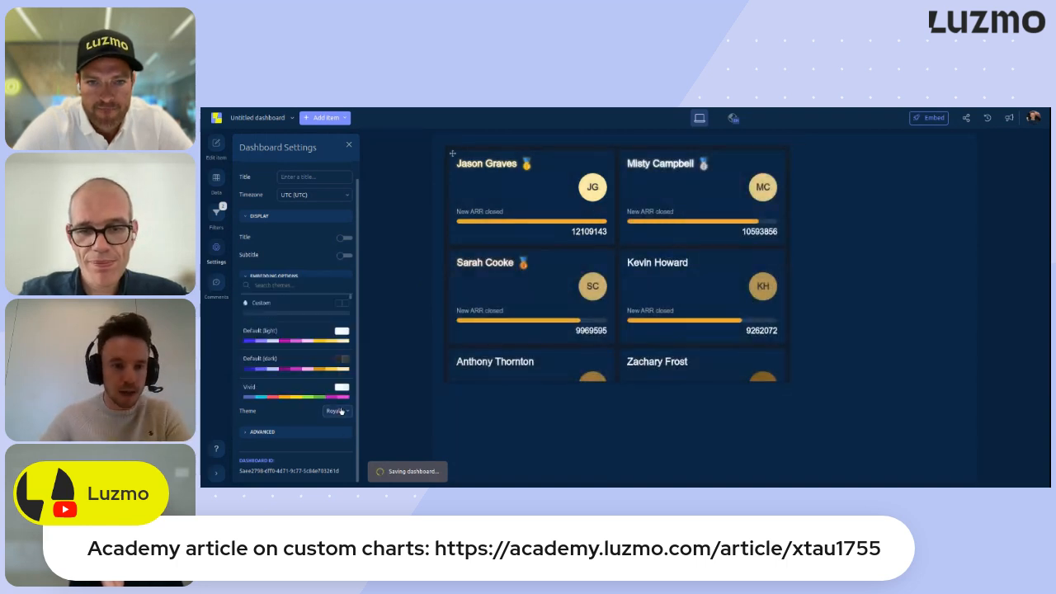
{"action": "left_click", "coordinate": [307, 365]}
{"action": "left_click", "coordinate": [328, 410]}
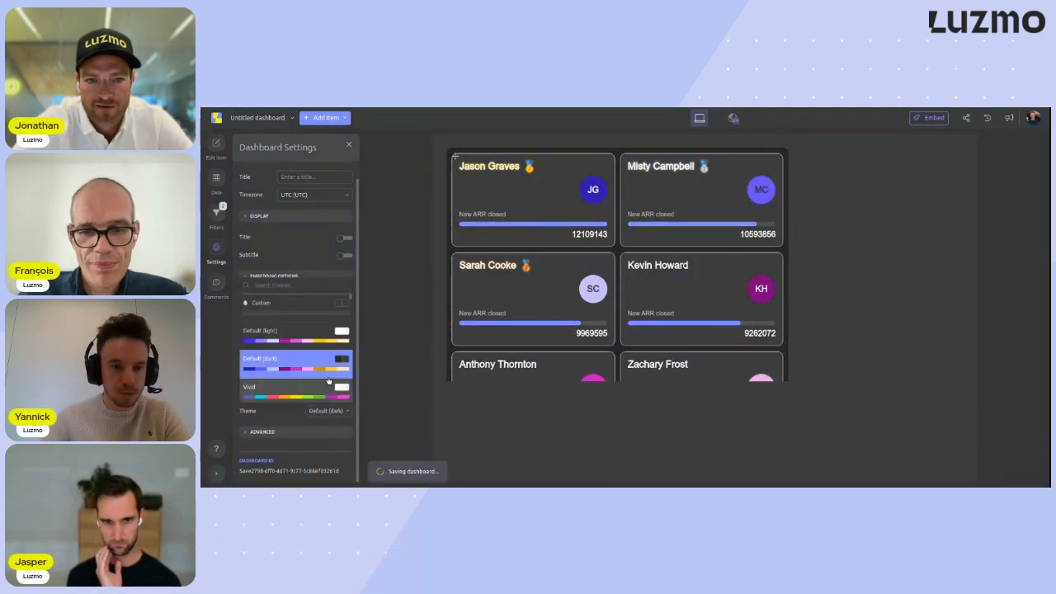
{"action": "left_click", "coordinate": [339, 333]}
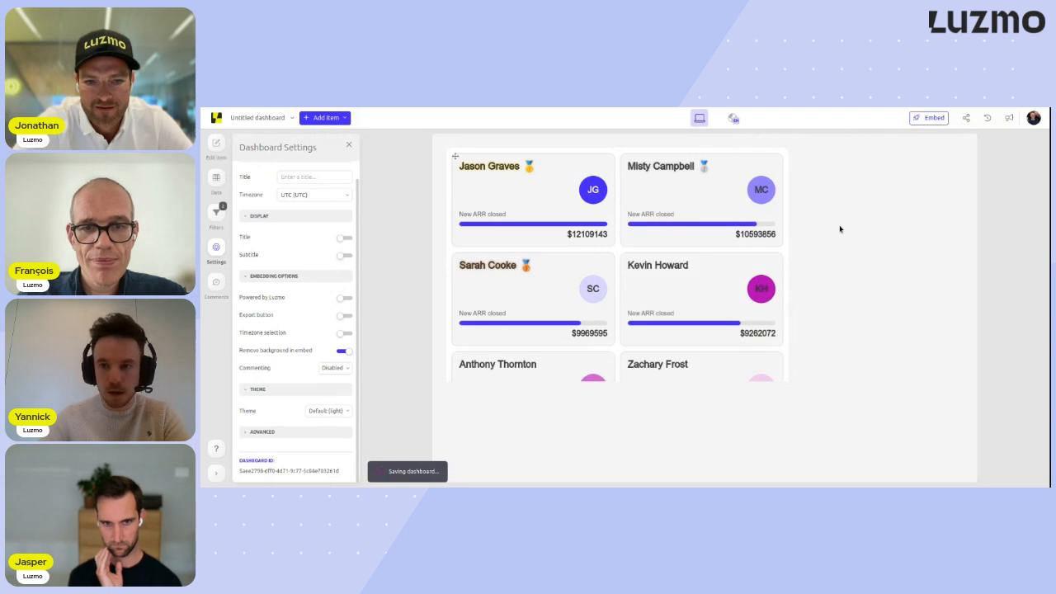
- Add a bar chart above the leaderboard and use Region from the Deals dataset as its category
{"action": "left_click", "coordinate": [326, 117]}
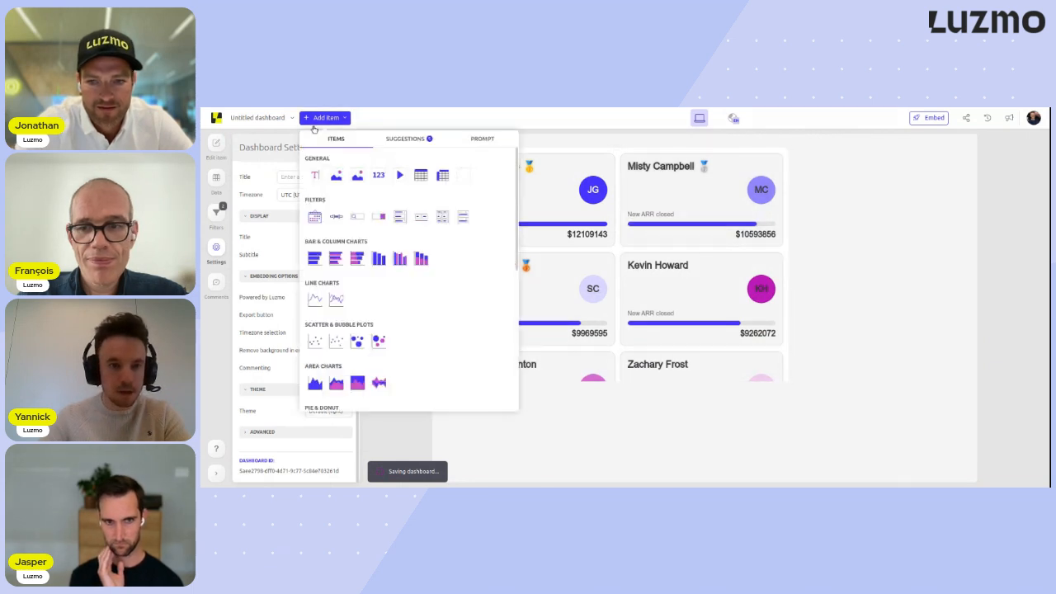
{"action": "left_click_drag", "start_coordinate": [324, 257], "coordinate": [450, 161]}
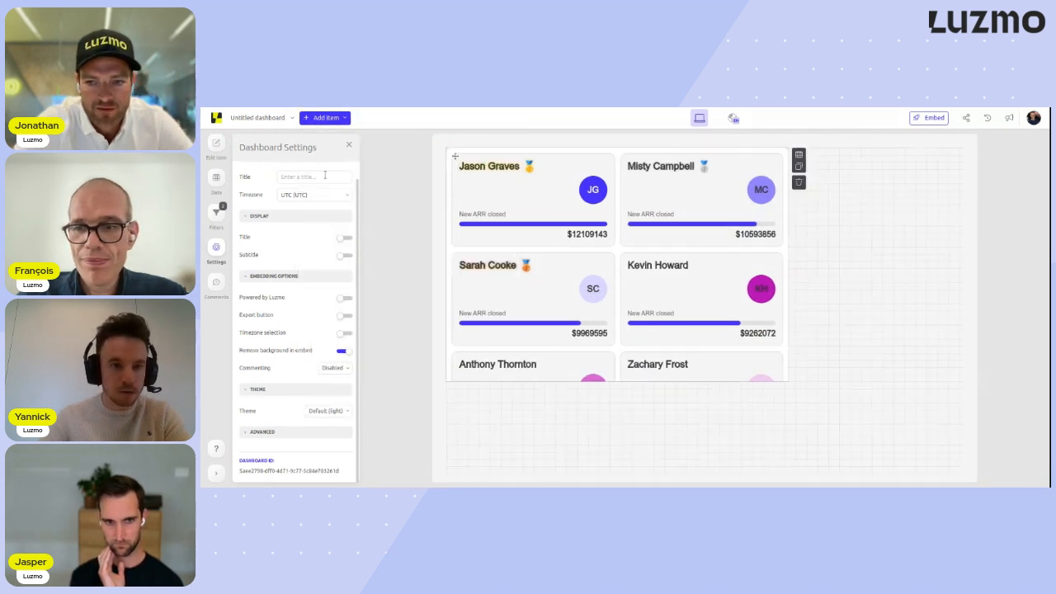
{"action": "left_click", "coordinate": [217, 179]}
{"action": "left_click", "coordinate": [297, 216]}
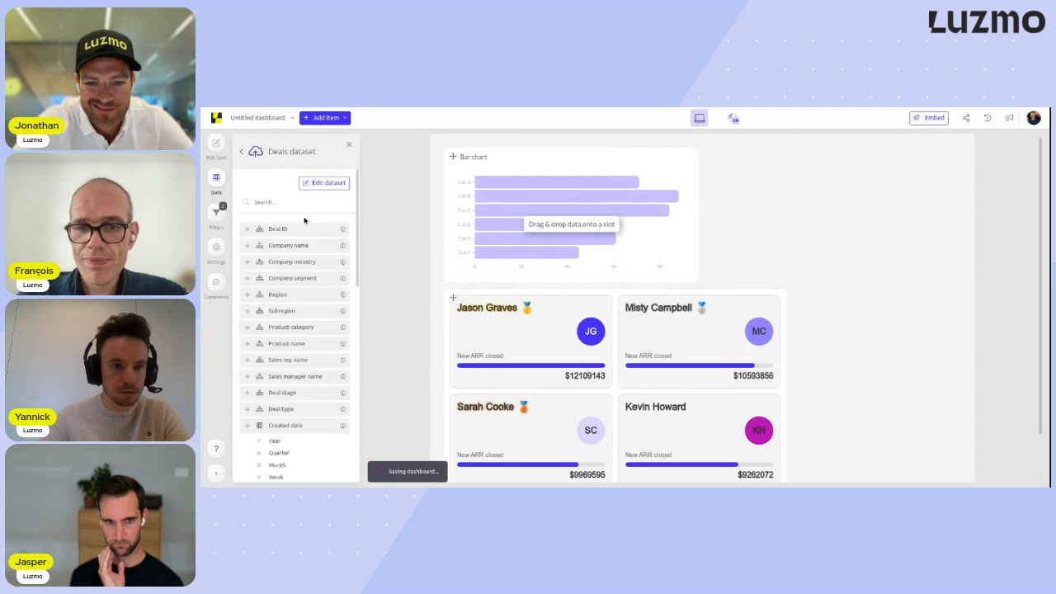
{"action": "left_click_drag", "start_coordinate": [281, 295], "coordinate": [431, 223]}
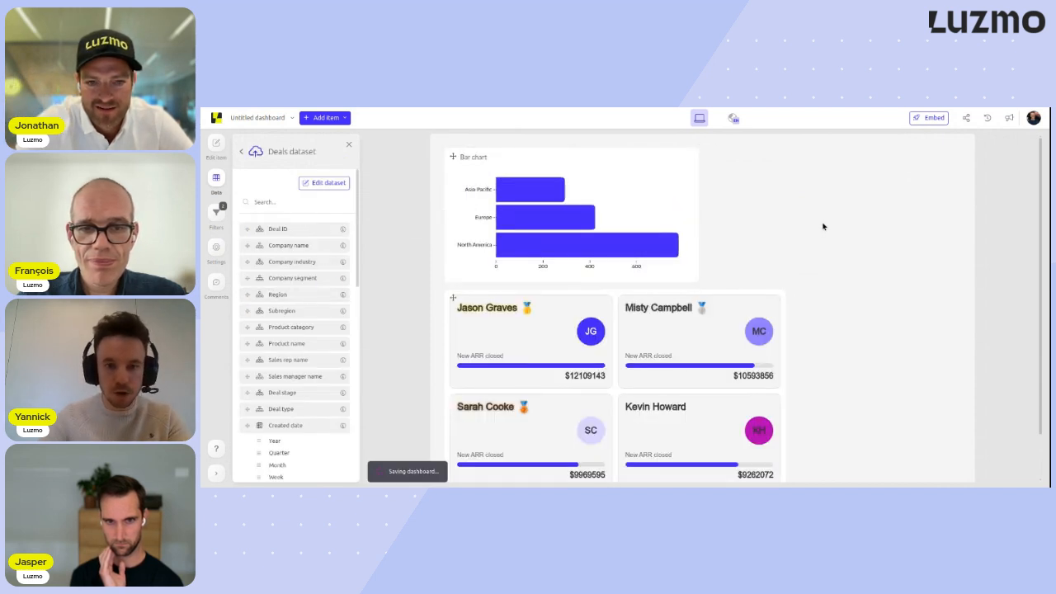
{"action": "scroll", "coordinate": [822, 226], "scroll_direction": "down", "scroll_amount": 1}
{"action": "scroll", "coordinate": [823, 226], "scroll_direction": "up", "scroll_amount": 1}
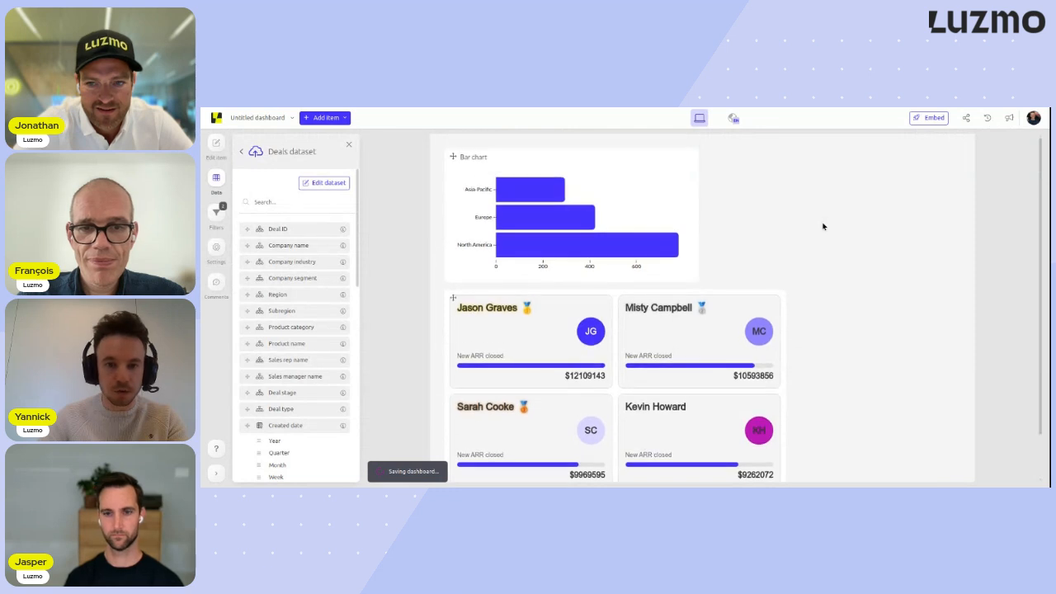
- Cross-filter the leaderboard by the Europe bar, review the ranked cards and clear the filter
{"action": "left_click", "coordinate": [577, 220]}
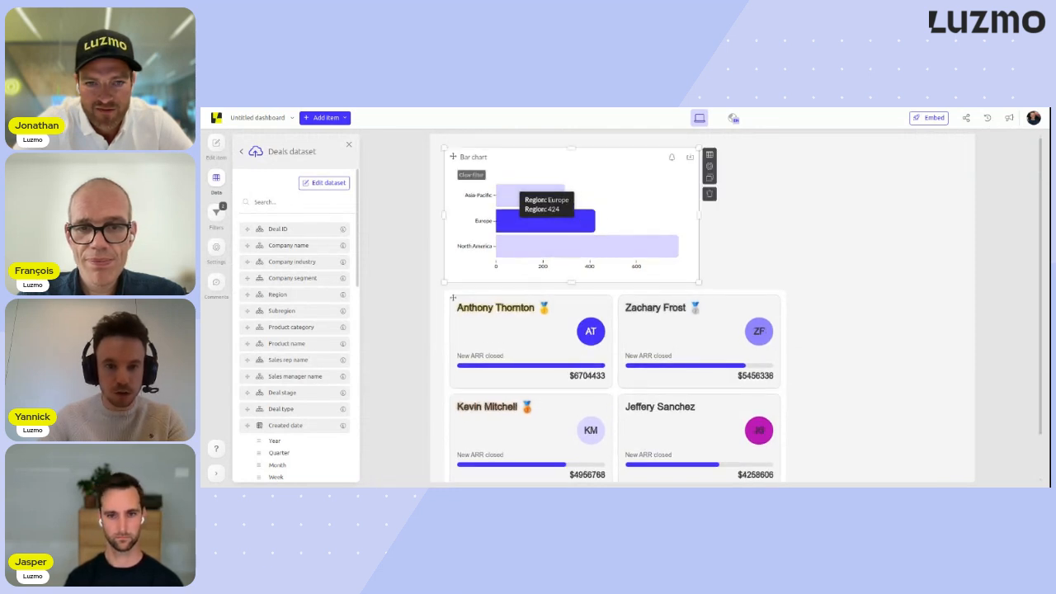
{"action": "scroll", "coordinate": [622, 290], "scroll_direction": "down", "scroll_amount": 1}
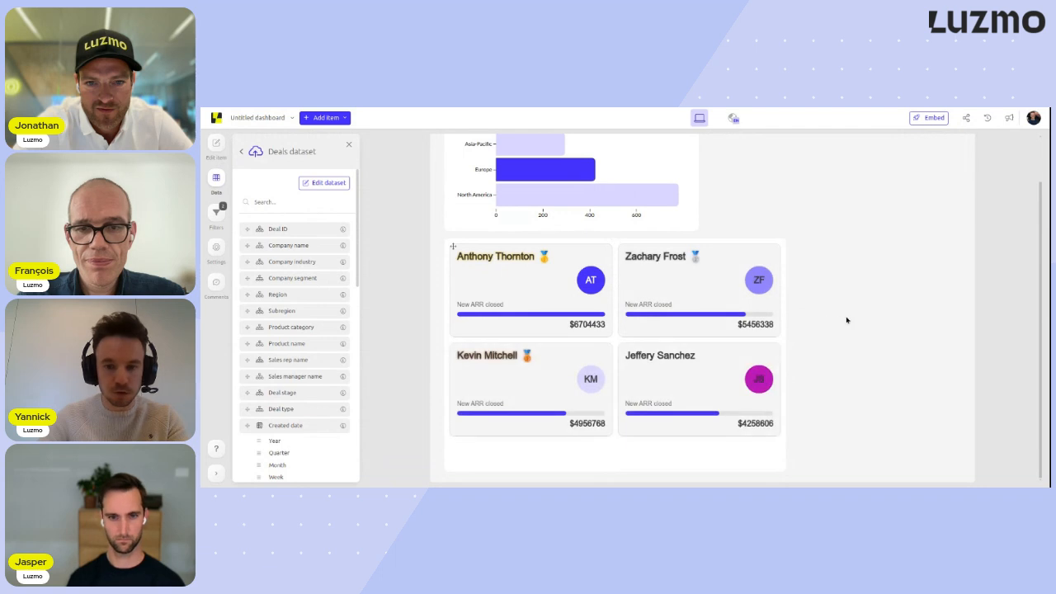
{"action": "scroll", "coordinate": [861, 316], "scroll_direction": "up", "scroll_amount": 1}
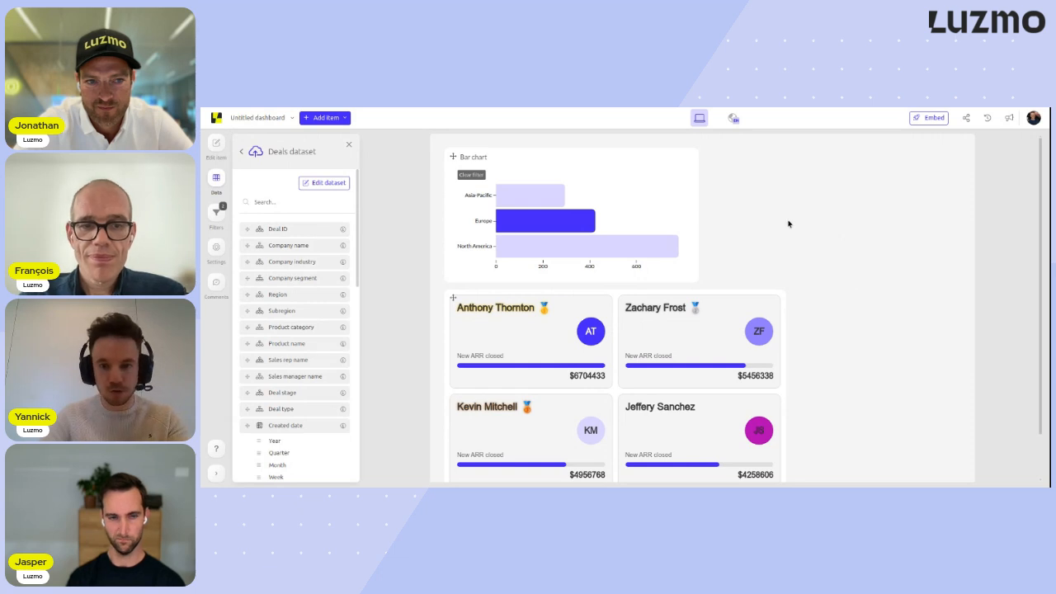
{"action": "left_click", "coordinate": [472, 174]}
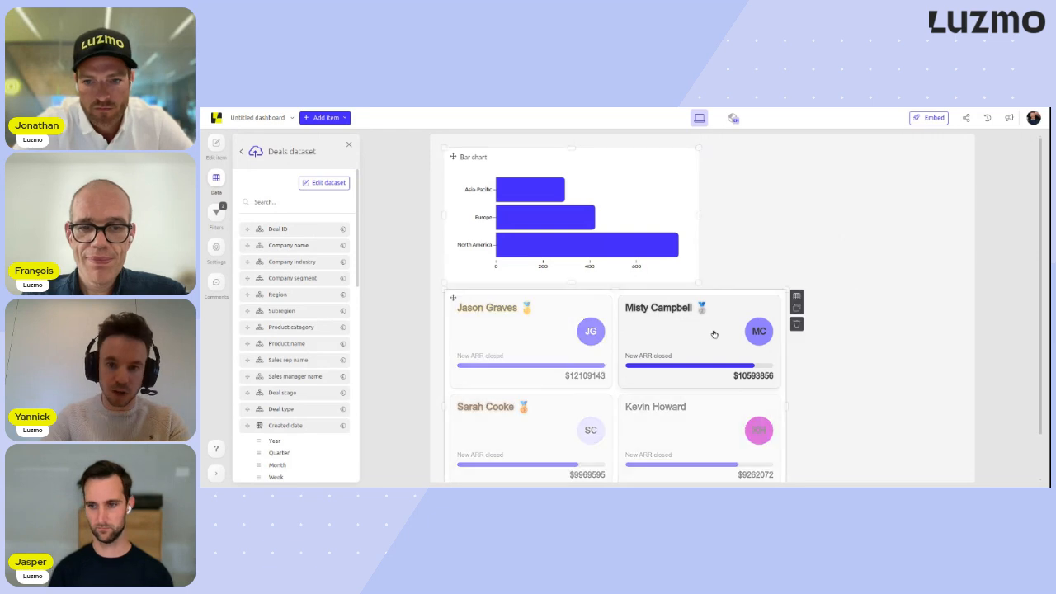
- Filter the region bar chart by the second-ranked sales rep's card, inspect the remaining bar and deselect the card
{"action": "left_click", "coordinate": [685, 343]}
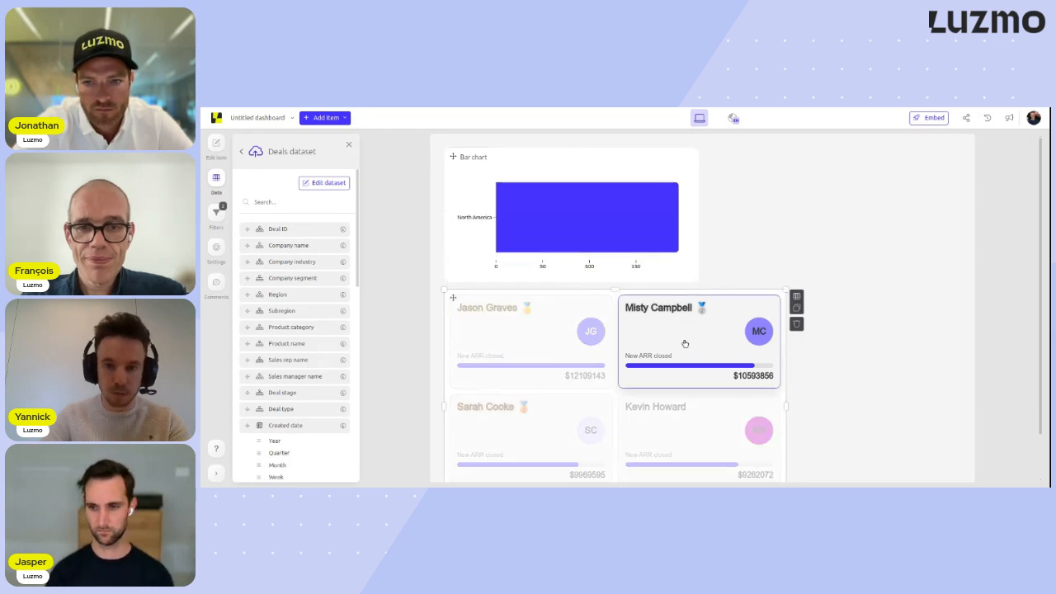
{"action": "mouse_move", "coordinate": [575, 239]}
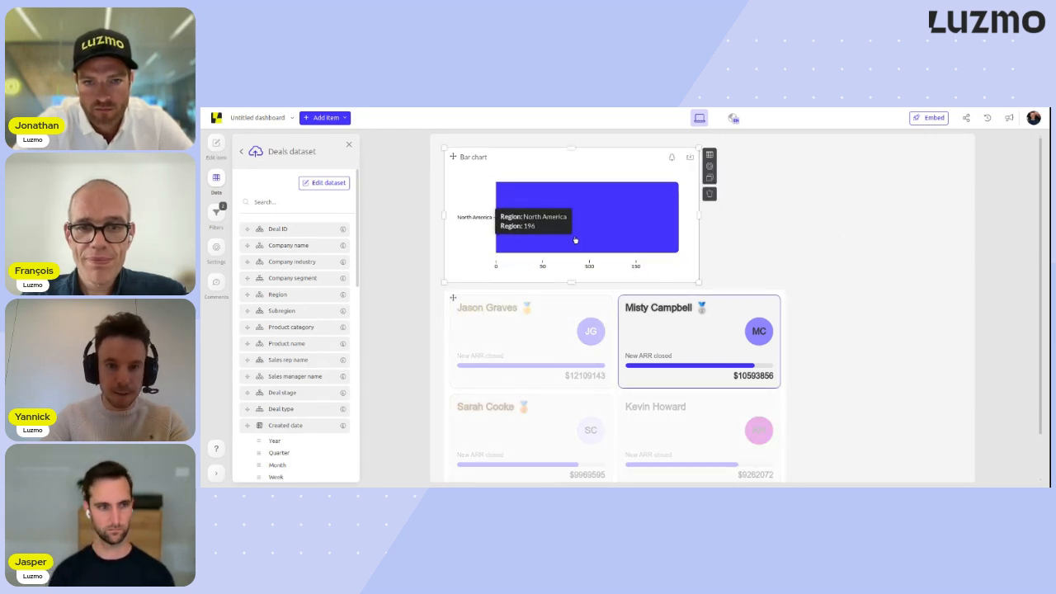
{"action": "left_click", "coordinate": [700, 352]}
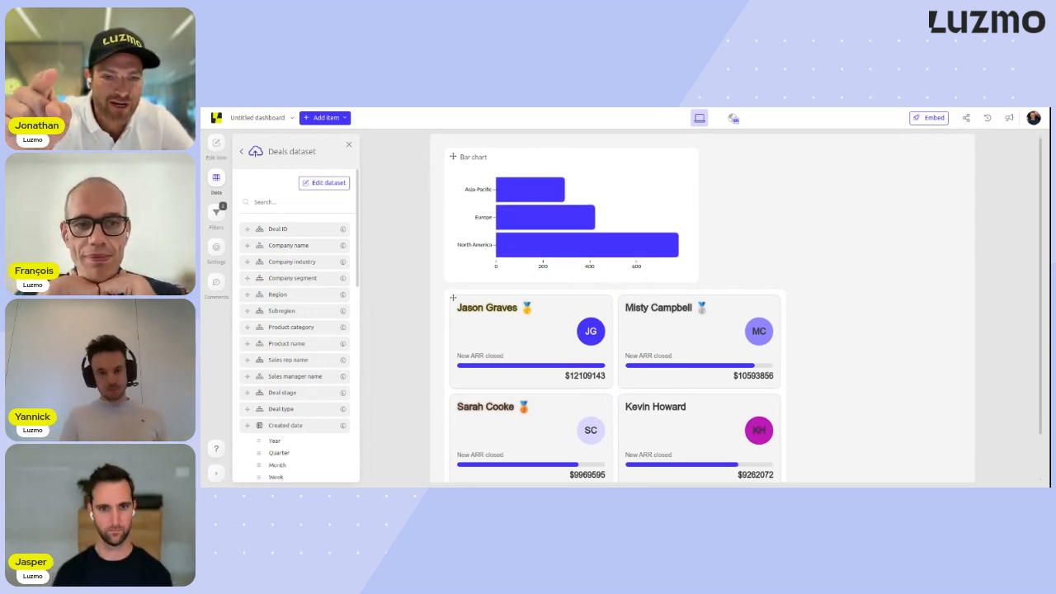
- Set the leaderboard's Revenue Amount to Average aggregation, displayed in SI notation with precision 3
{"action": "scroll", "coordinate": [864, 223], "scroll_direction": "down", "scroll_amount": 1}
{"action": "left_click", "coordinate": [759, 279]}
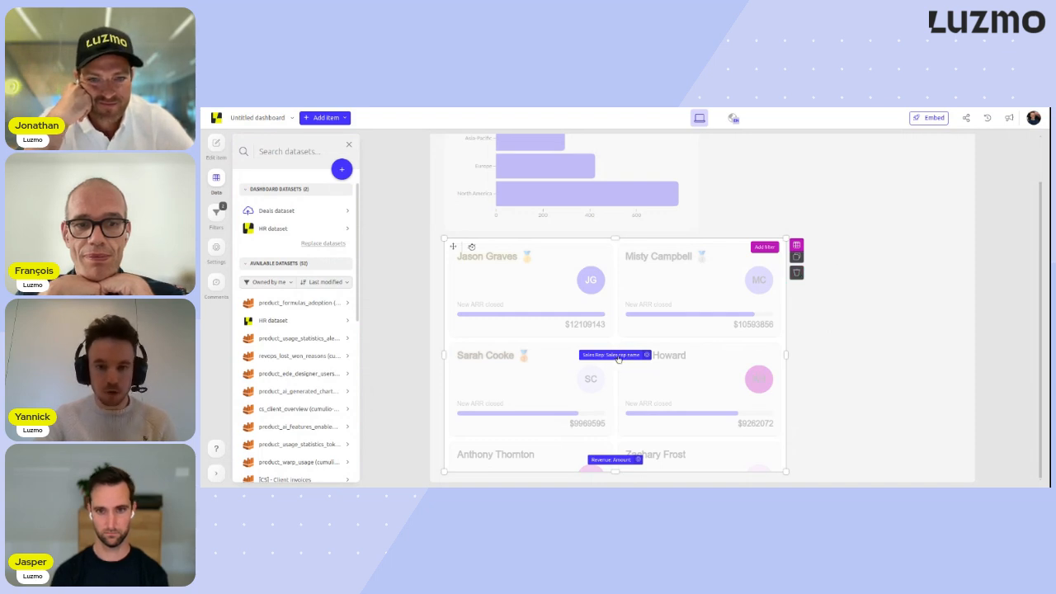
{"action": "left_click", "coordinate": [614, 460]}
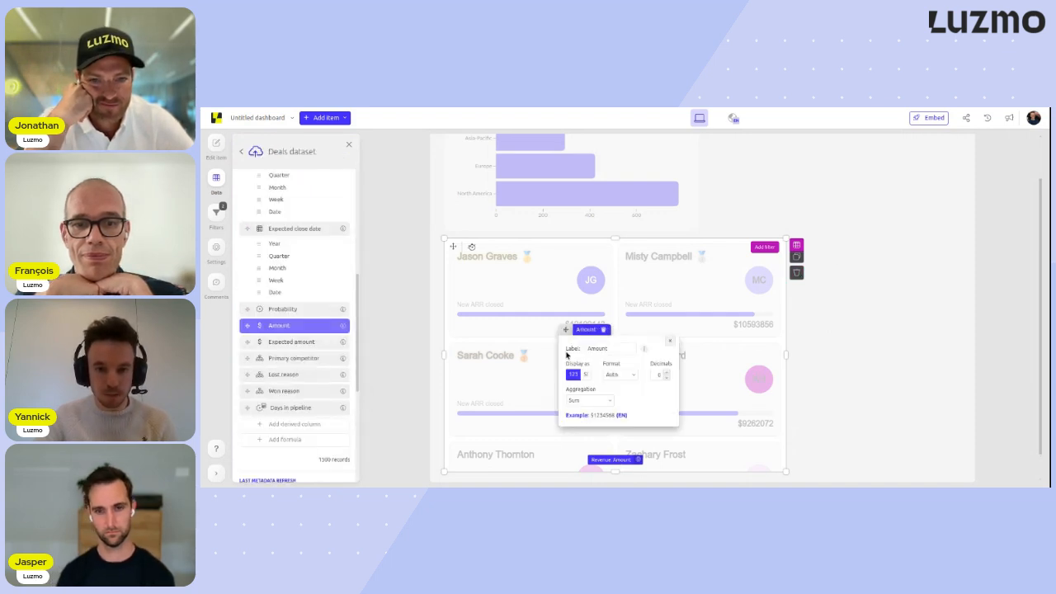
{"action": "left_click_drag", "start_coordinate": [571, 333], "coordinate": [714, 292]}
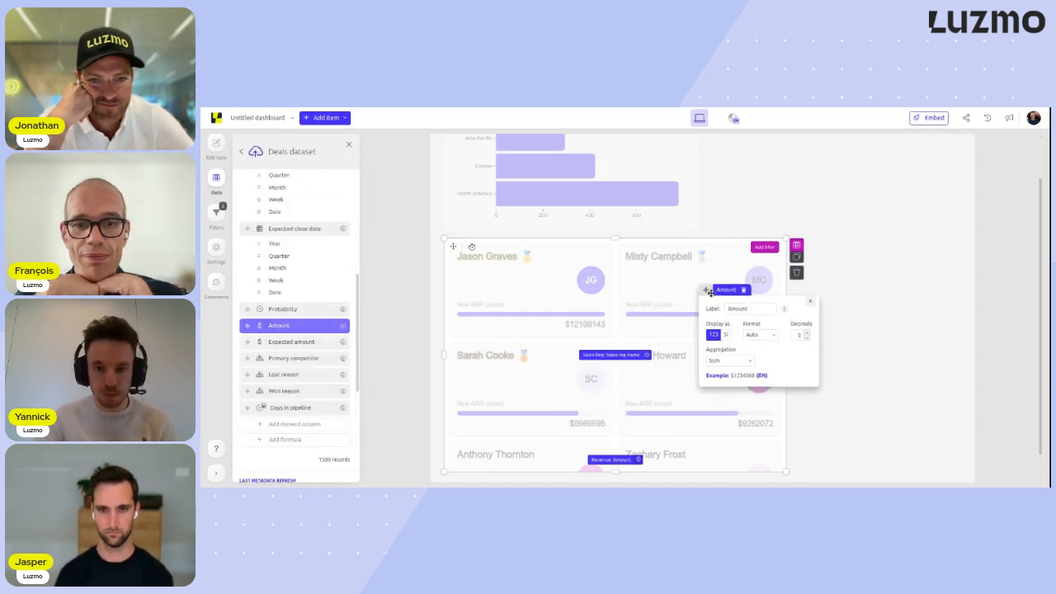
{"action": "left_click", "coordinate": [726, 356]}
{"action": "left_click", "coordinate": [727, 379]}
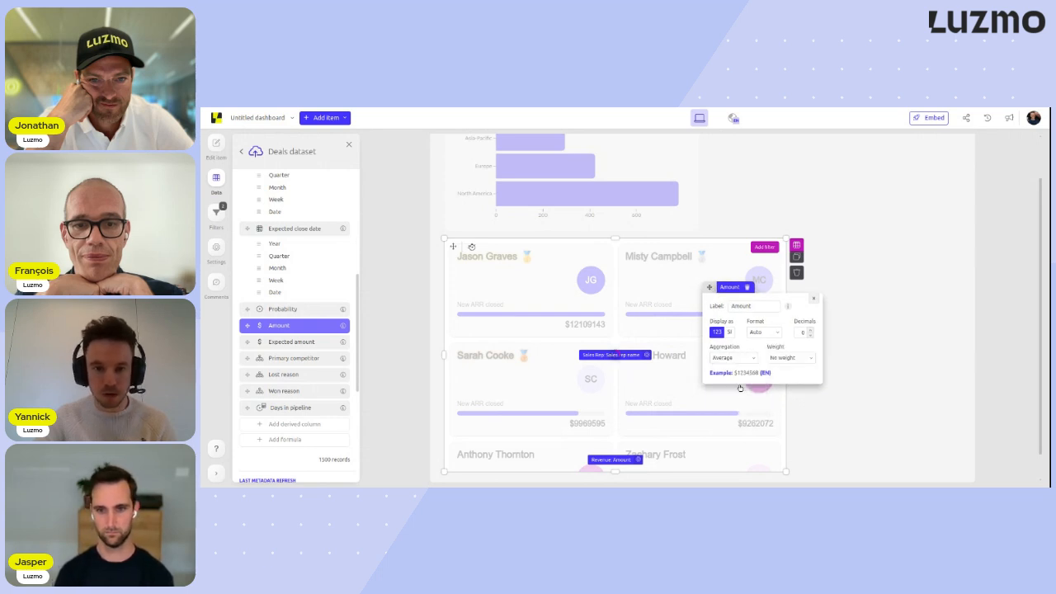
{"action": "left_click", "coordinate": [729, 332]}
{"action": "left_click", "coordinate": [809, 330]}
{"action": "left_click", "coordinate": [810, 330]}
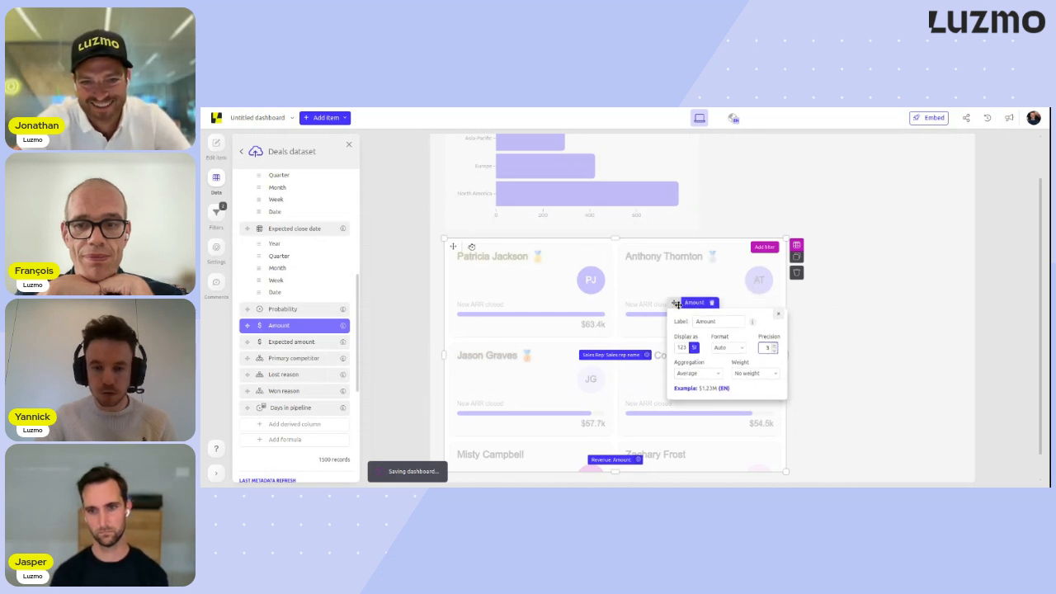
- Close the Amount measure's settings and delete the sales leaderboard from below the bar chart
{"action": "left_click", "coordinate": [825, 315]}
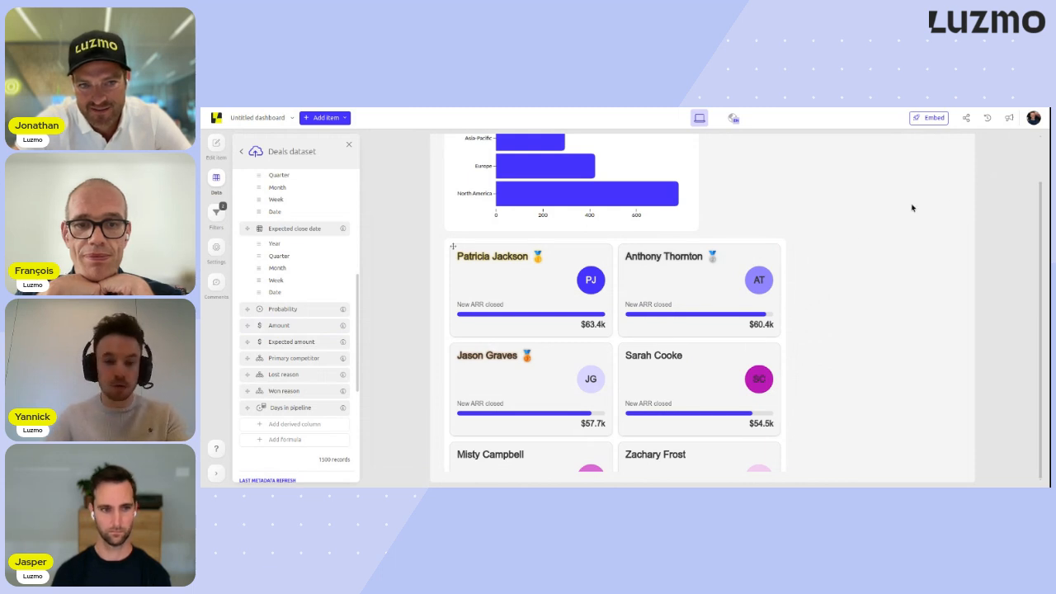
{"action": "scroll", "coordinate": [899, 216], "scroll_direction": "up", "scroll_amount": 1}
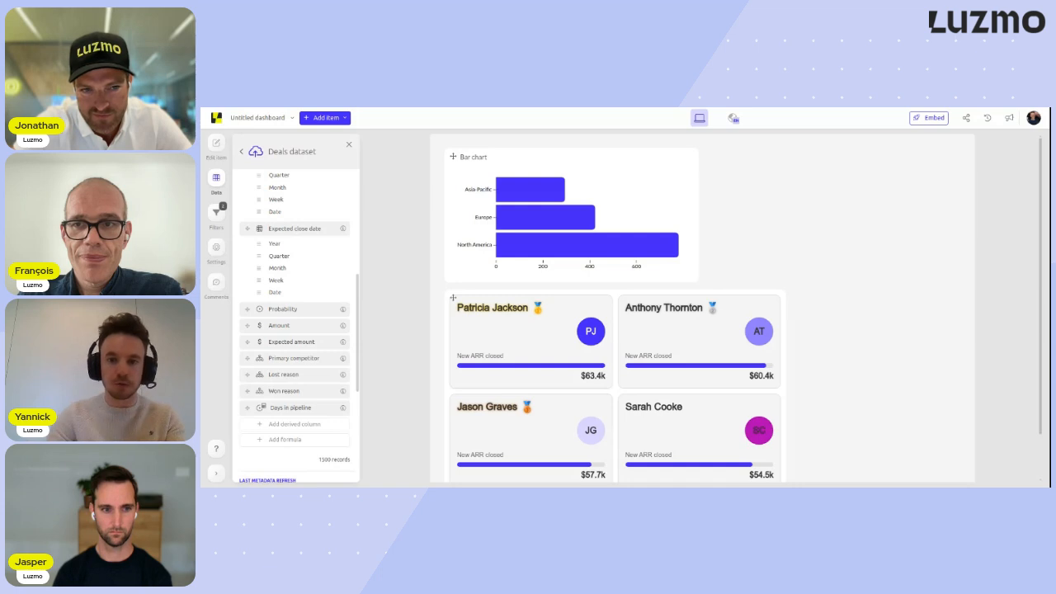
{"action": "scroll", "coordinate": [899, 233], "scroll_direction": "down", "scroll_amount": 1}
{"action": "scroll", "coordinate": [874, 233], "scroll_direction": "up", "scroll_amount": 1}
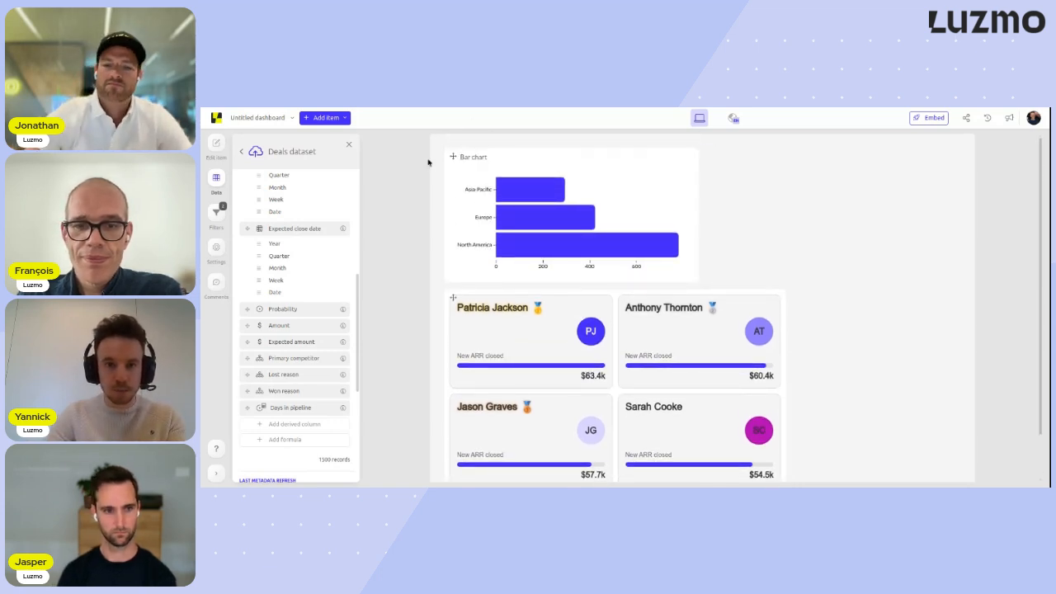
{"action": "scroll", "coordinate": [400, 164], "scroll_direction": "down", "scroll_amount": 1}
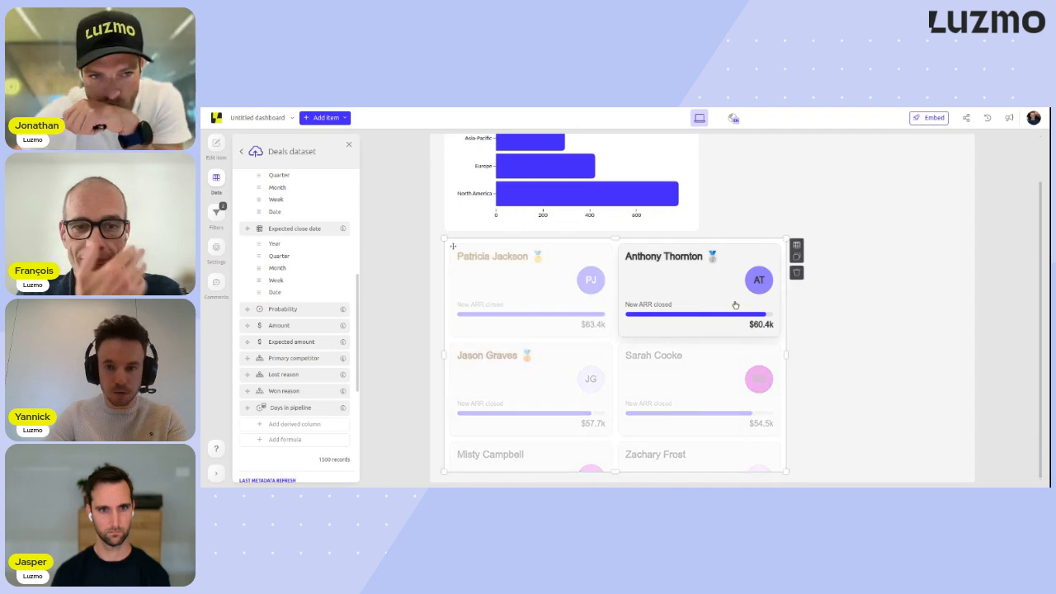
{"action": "left_click", "coordinate": [794, 274]}
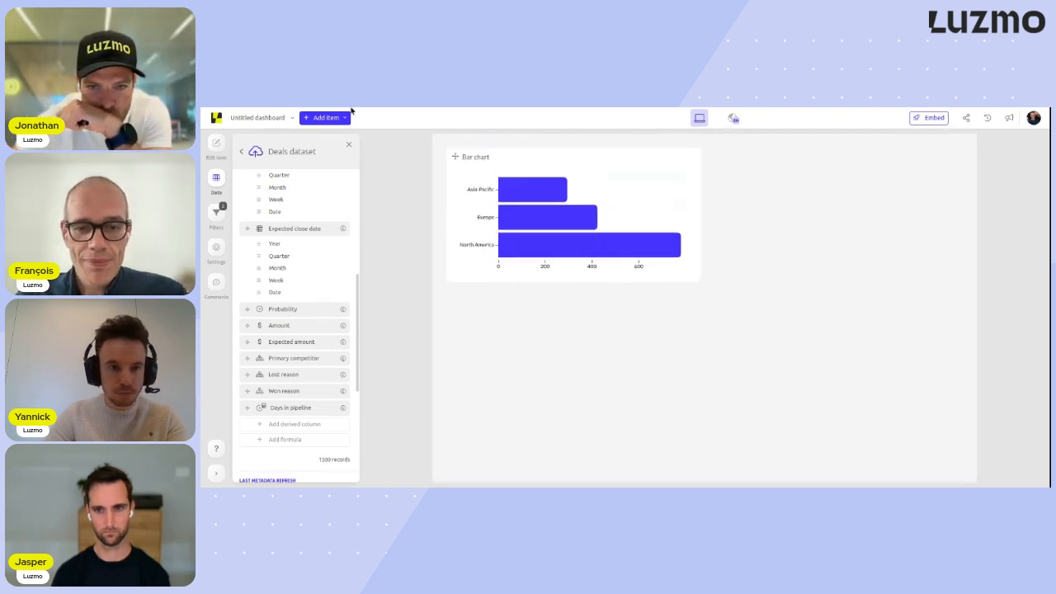
- Add the custom floor plan chart below the bar chart and enlarge it in width and height
{"action": "left_click", "coordinate": [325, 117]}
{"action": "scroll", "coordinate": [474, 293], "scroll_direction": "down", "scroll_amount": 5}
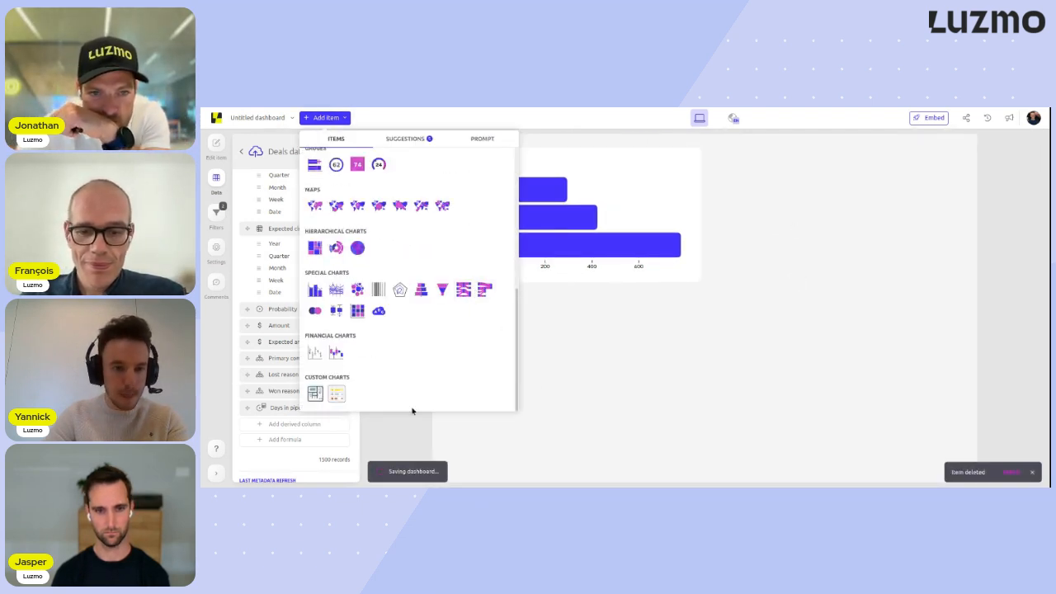
{"action": "left_click", "coordinate": [315, 394]}
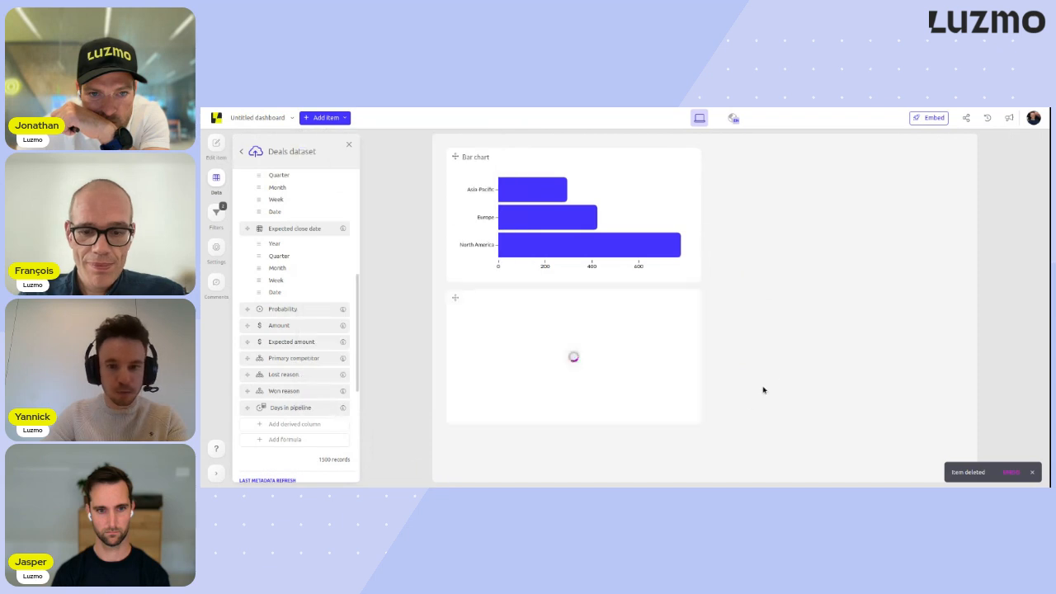
{"action": "left_click_drag", "start_coordinate": [702, 424], "coordinate": [775, 471]}
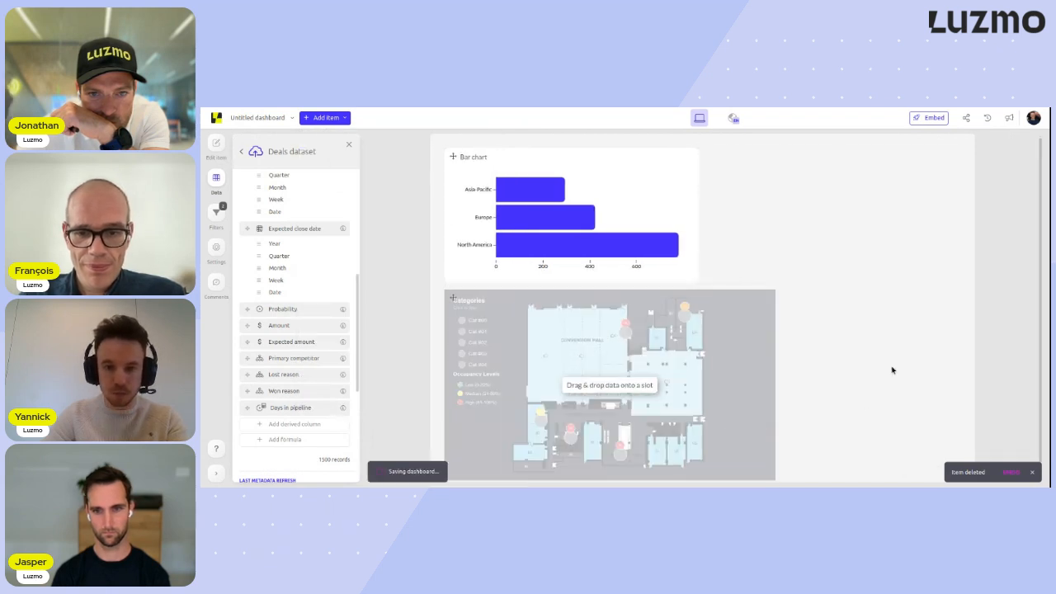
- Search the available datasets for "floor" and open Floor-plan-data
{"action": "left_click", "coordinate": [285, 153]}
{"action": "left_click", "coordinate": [299, 155]}
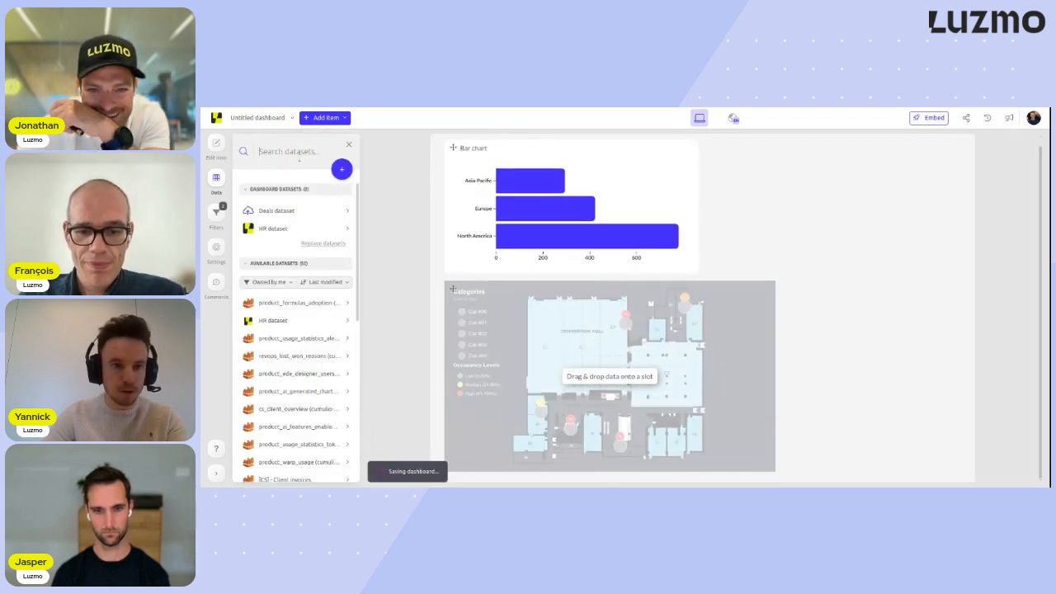
{"action": "type", "text": "floor"}
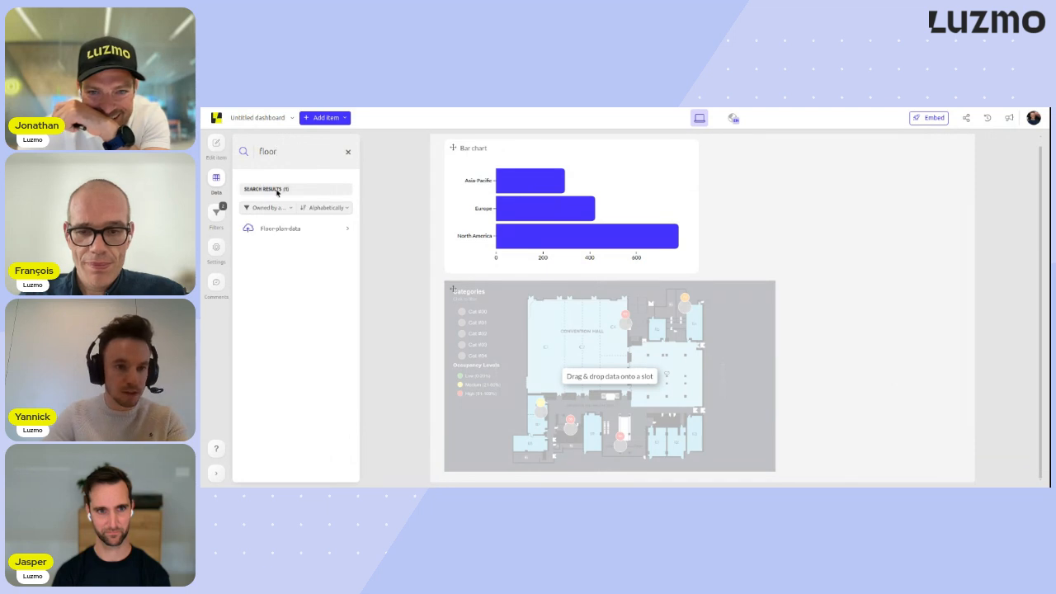
{"action": "left_click", "coordinate": [310, 229]}
- Assign x to the floor plan's X coordinate, y to Y coordinate, type to Categories and busyness to Occupancy
{"action": "left_click_drag", "start_coordinate": [269, 245], "coordinate": [480, 292]}
{"action": "left_click_drag", "start_coordinate": [269, 261], "coordinate": [460, 431]}
{"action": "left_click_drag", "start_coordinate": [295, 292], "coordinate": [763, 314]}
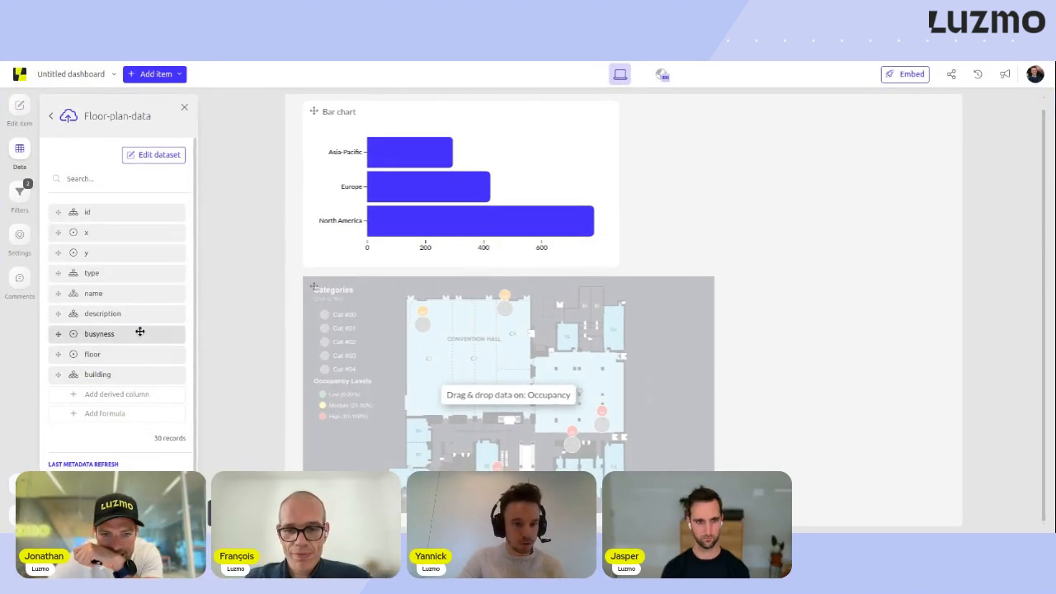
{"action": "left_click_drag", "start_coordinate": [140, 332], "coordinate": [504, 394]}
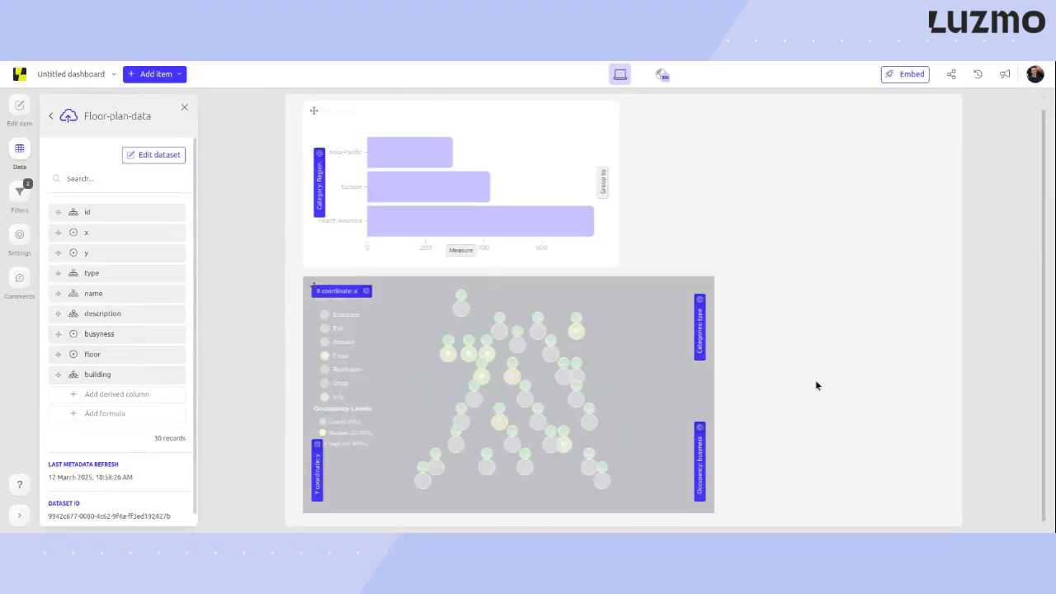
- Delete the bar chart and make the floor plan taller so that it fills most of the canvas height
{"action": "left_click", "coordinate": [631, 167]}
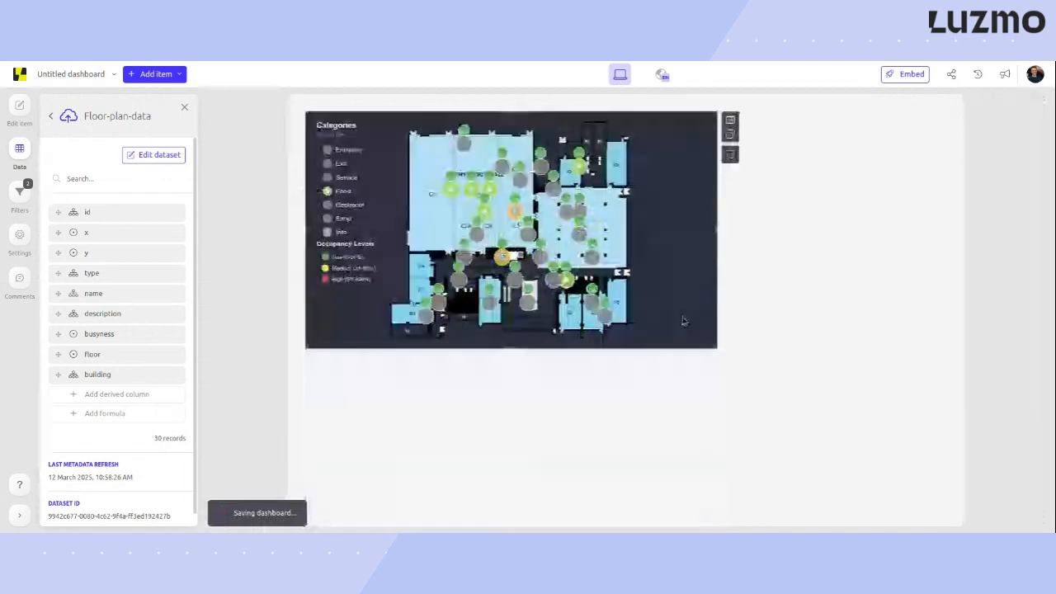
{"action": "left_click_drag", "start_coordinate": [714, 349], "coordinate": [800, 473]}
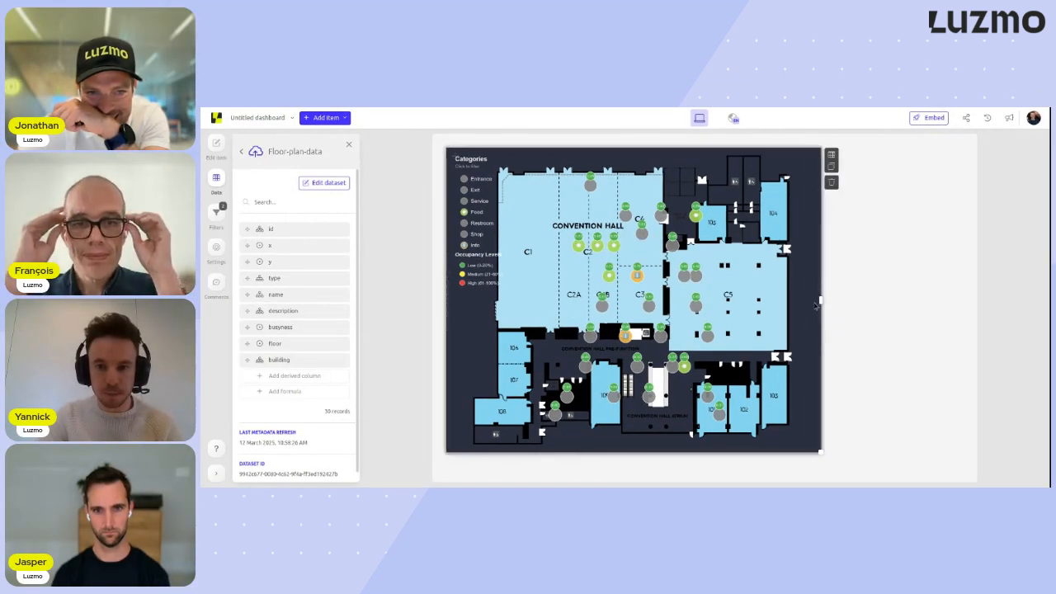
{"action": "left_click_drag", "start_coordinate": [817, 304], "coordinate": [777, 303]}
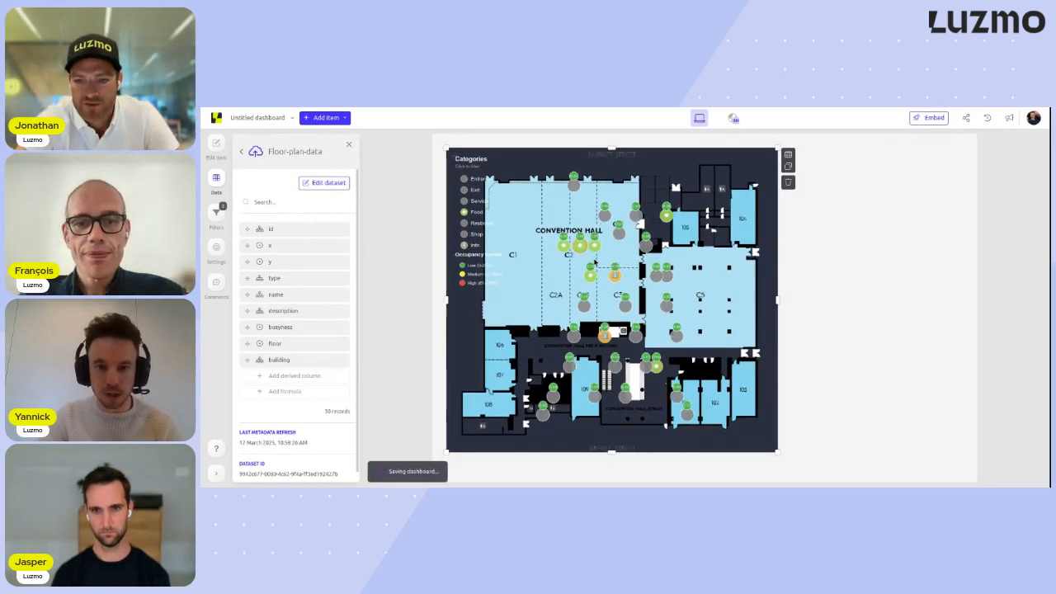
{"action": "left_click", "coordinate": [832, 282]}
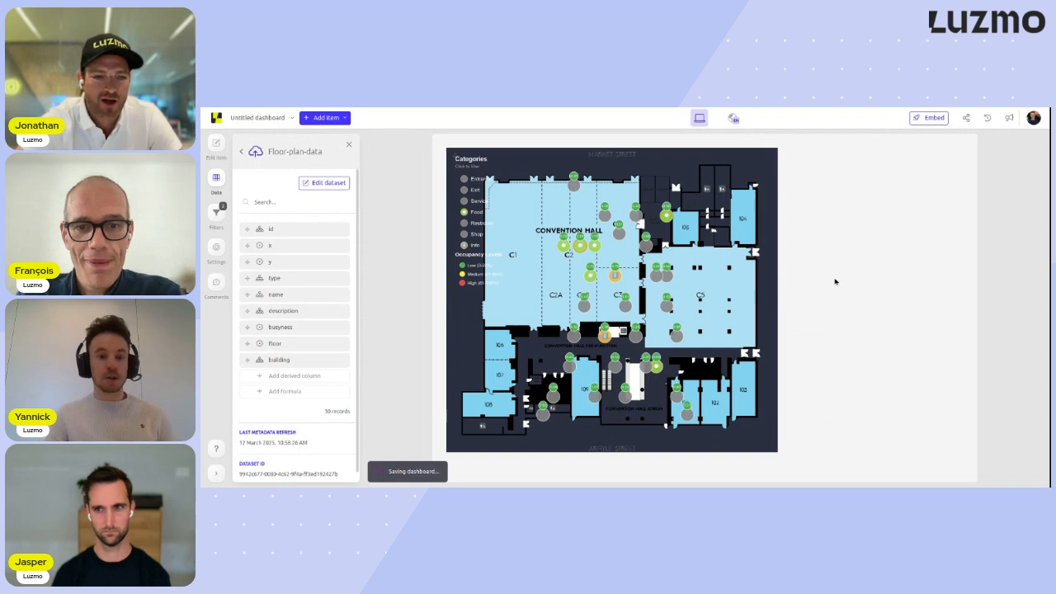